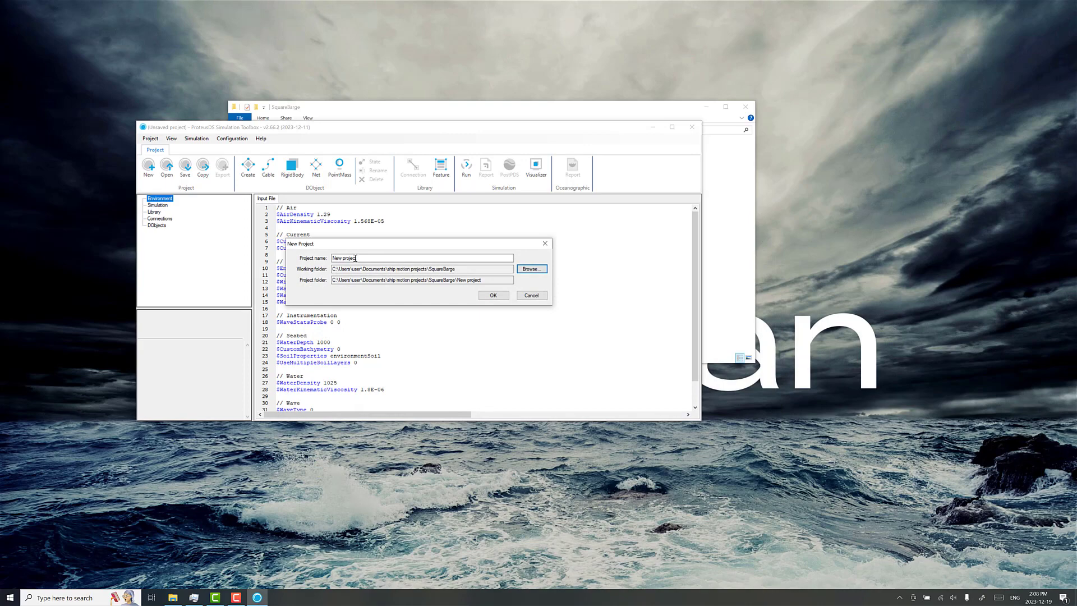
# Step: Name the new project squarebarge and create it in the SquareBarge working folder
pyautogui.moveTo(357, 258); pyautogui.dragTo(269, 259)
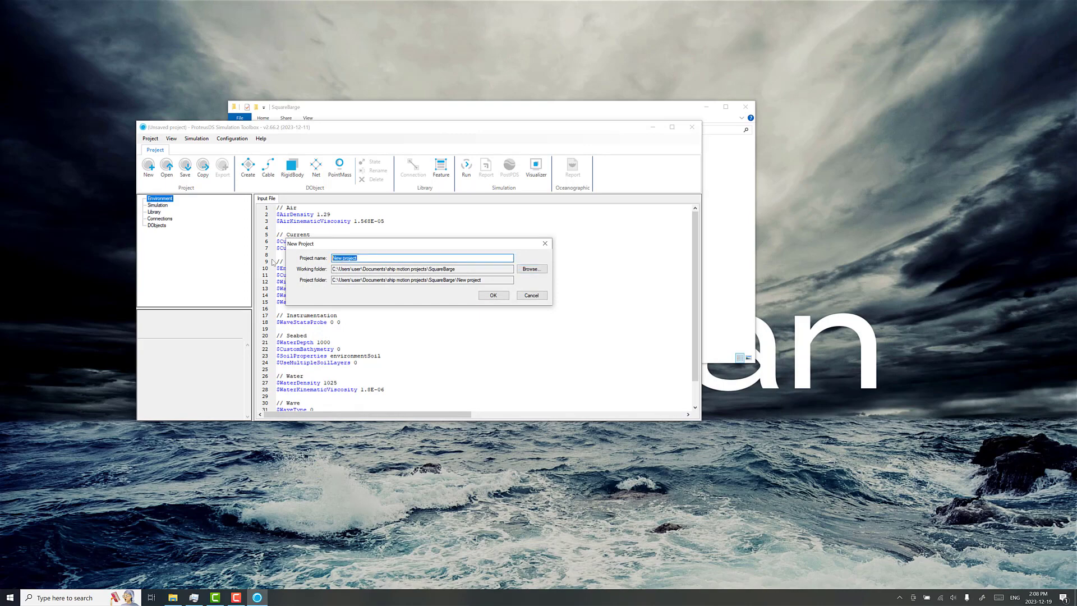
pyautogui.write('squarebarge')
pyautogui.click(493, 295)
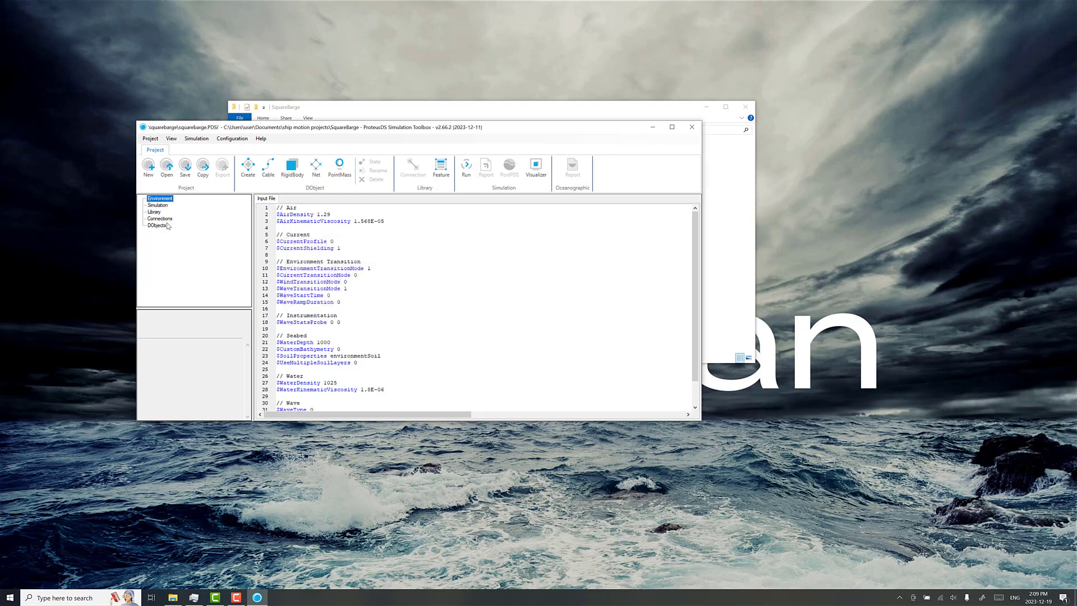
# Step: Create a RigidBody DObject named squarebarge and add two blank lines at the end of its input file
pyautogui.click(169, 226)
pyautogui.moveTo(701, 422); pyautogui.dragTo(750, 498)
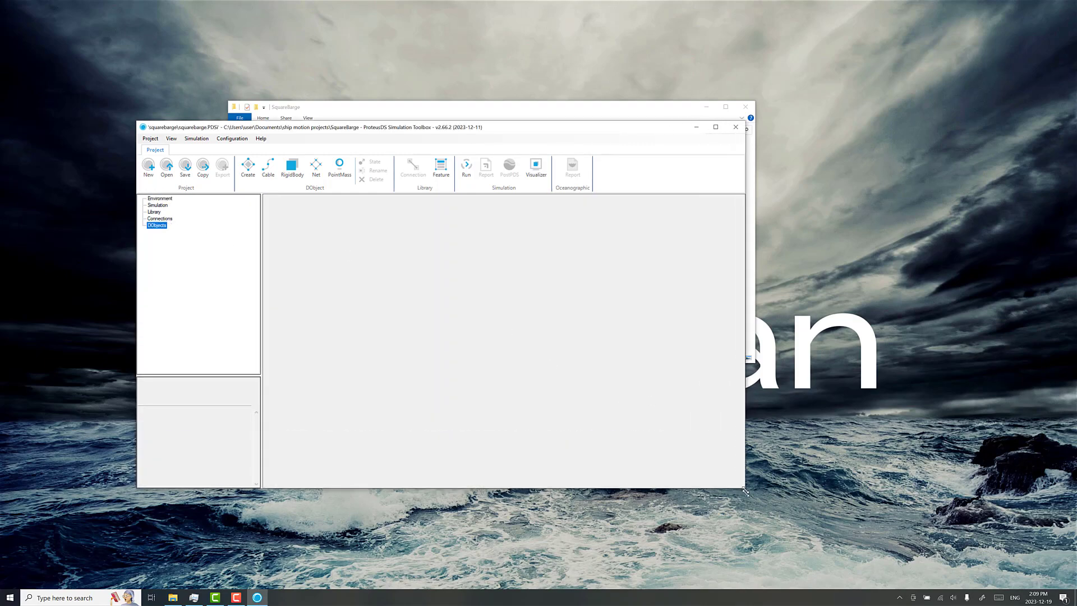
pyautogui.moveTo(394, 133); pyautogui.dragTo(350, 170)
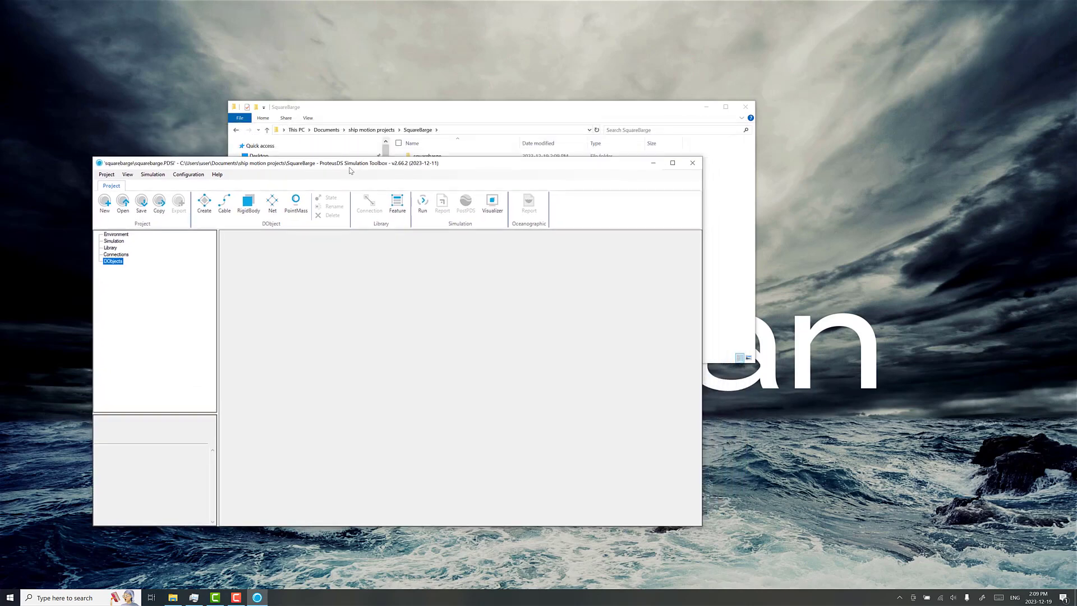
pyautogui.click(248, 203)
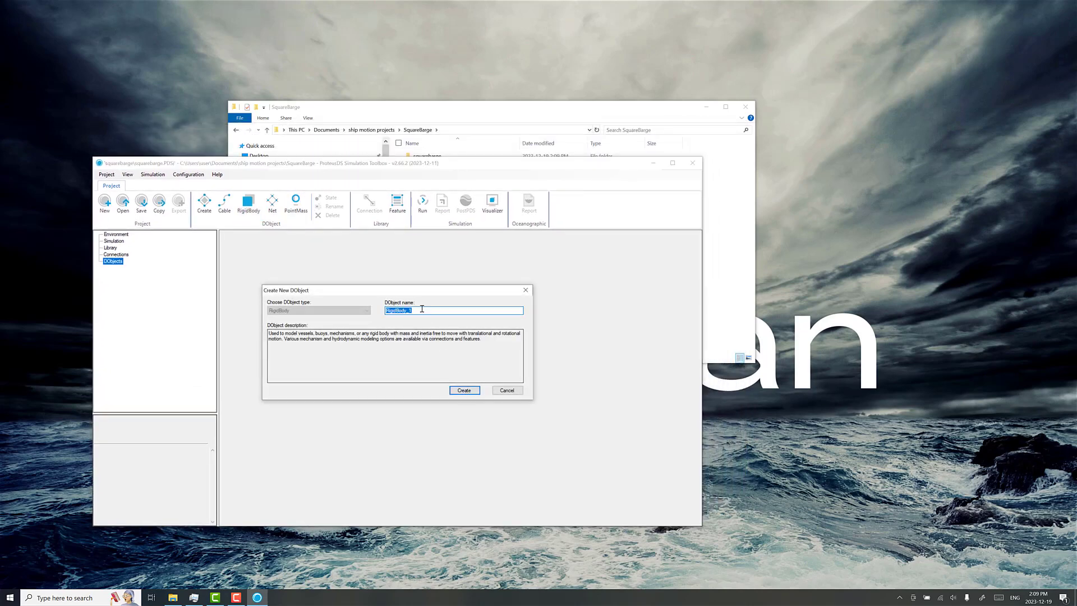
pyautogui.write('squarse')
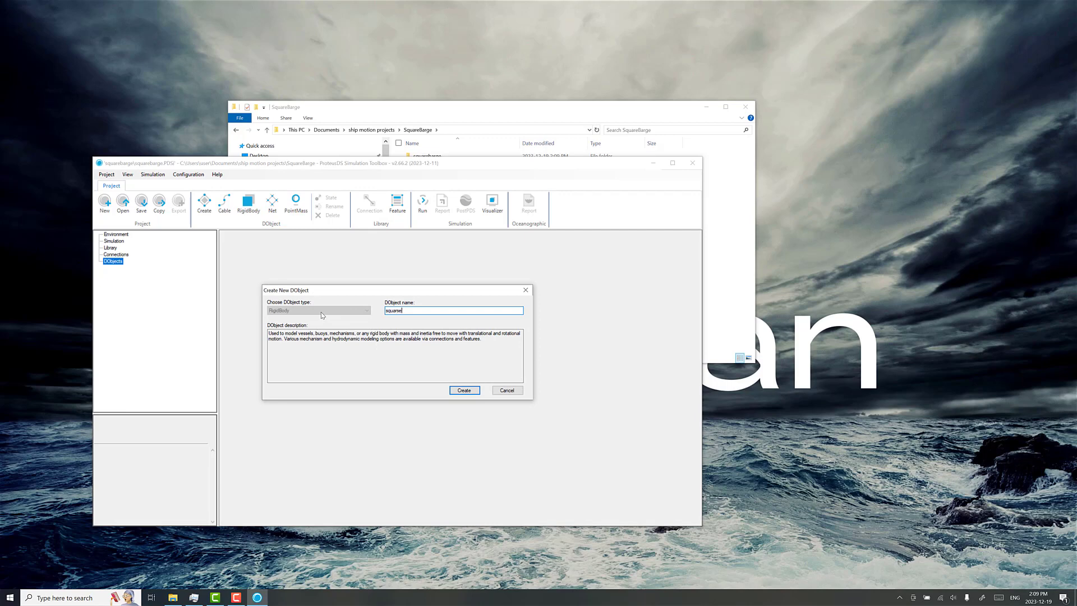
pyautogui.write('barge')
pyautogui.press('Return')
pyautogui.click(330, 369)
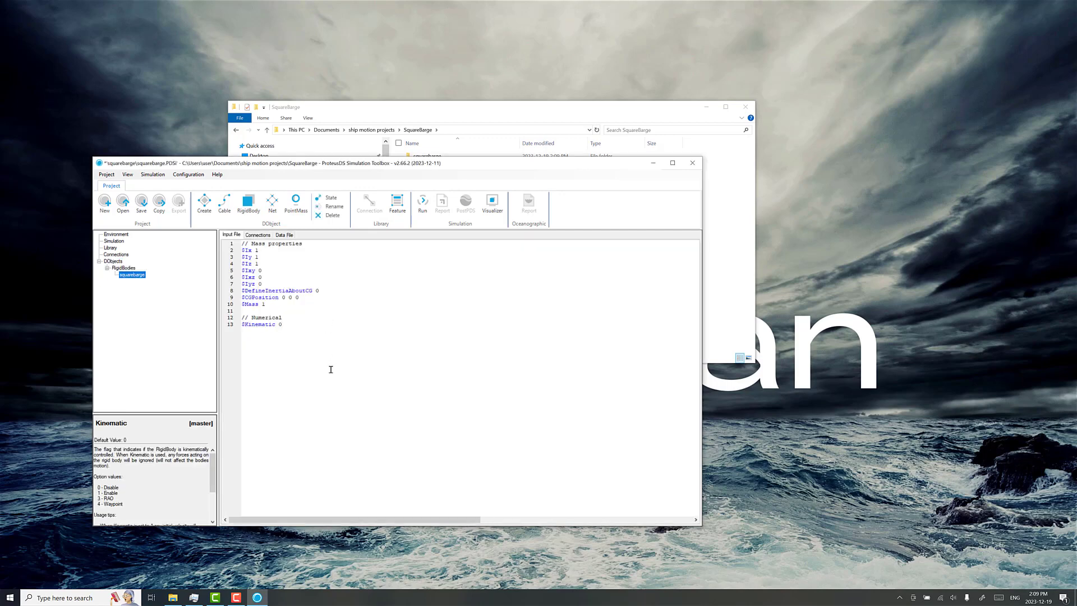
pyautogui.press('Return')
pyautogui.press('Return')
# Step: Copy hull.obj and SquareBargeProteusDSRadCo.dat from the SquareBarge folder into its squarebarge project subfolder
pyautogui.moveTo(504, 110); pyautogui.dragTo(684, 126)
pyautogui.click(651, 369)
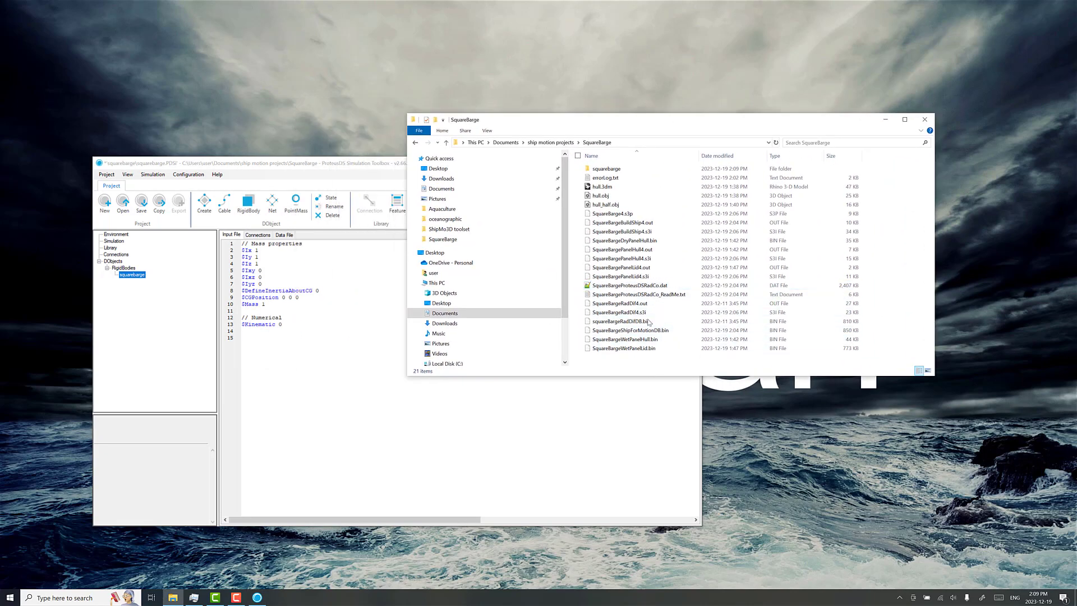
pyautogui.click(640, 287)
pyautogui.keyDown('ctrl'); pyautogui.click(602, 196); pyautogui.keyUp('ctrl')
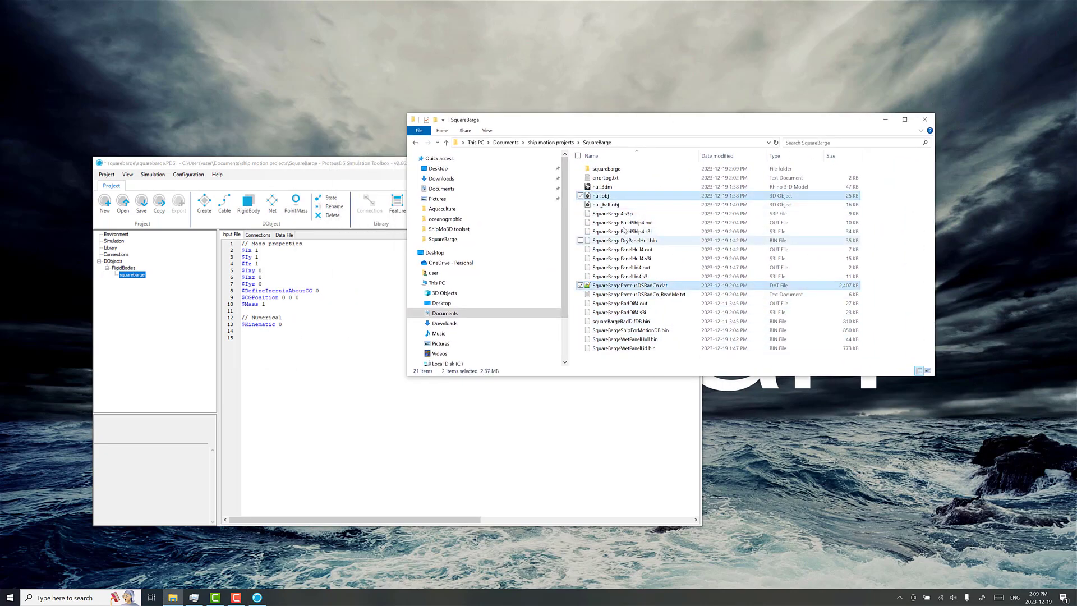
pyautogui.click(611, 170)
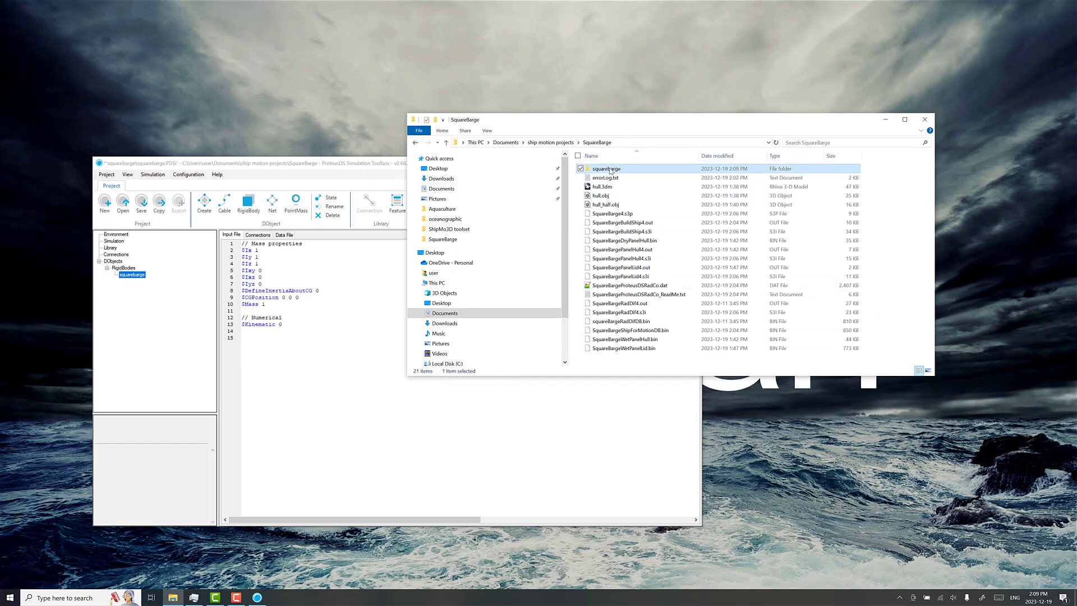
pyautogui.doubleClick(610, 169)
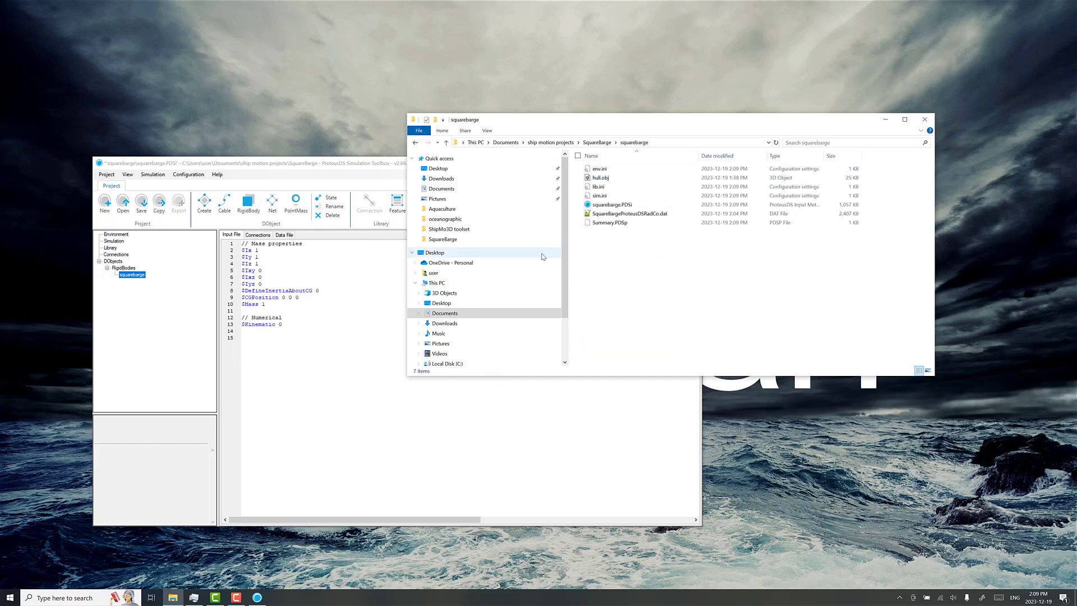
pyautogui.moveTo(614, 122); pyautogui.dragTo(694, 81)
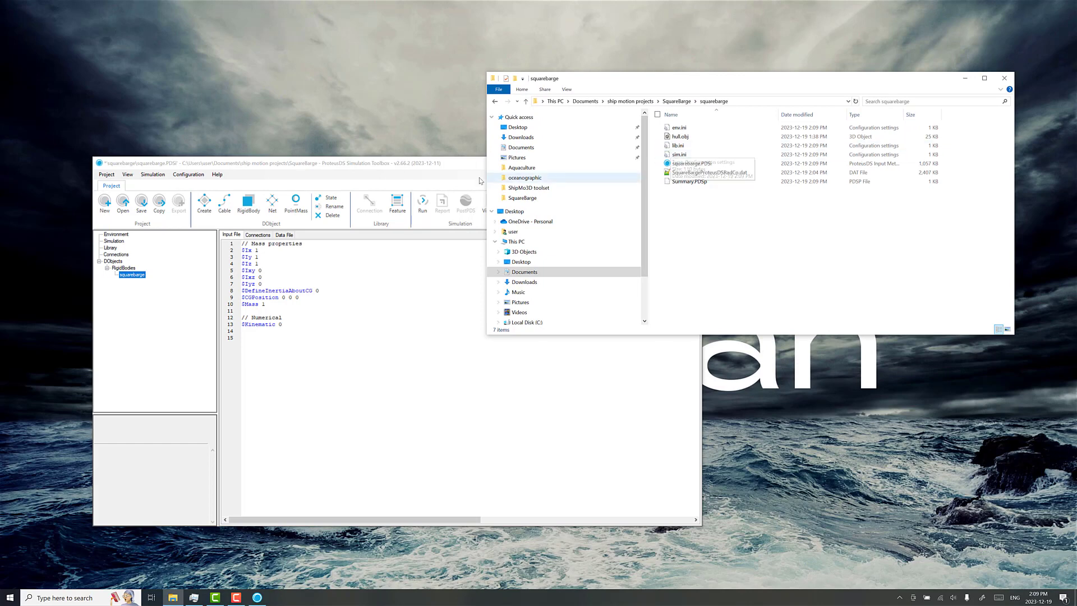
# Step: Open the Visualizer beside the project window and apply its display settings with the water surface hidden
pyautogui.moveTo(458, 166); pyautogui.dragTo(455, 200)
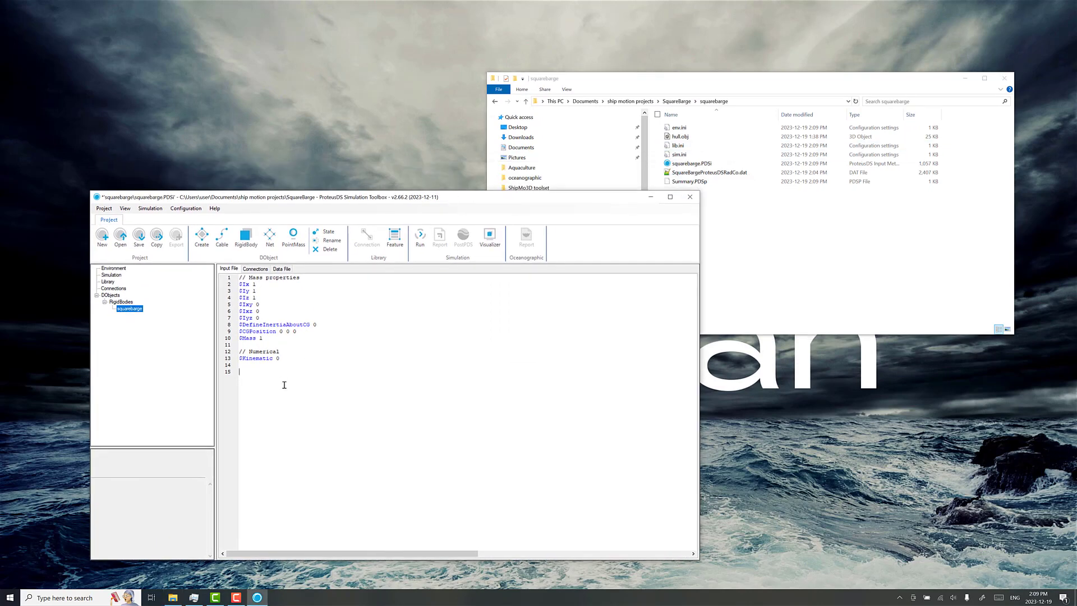
pyautogui.click(490, 236)
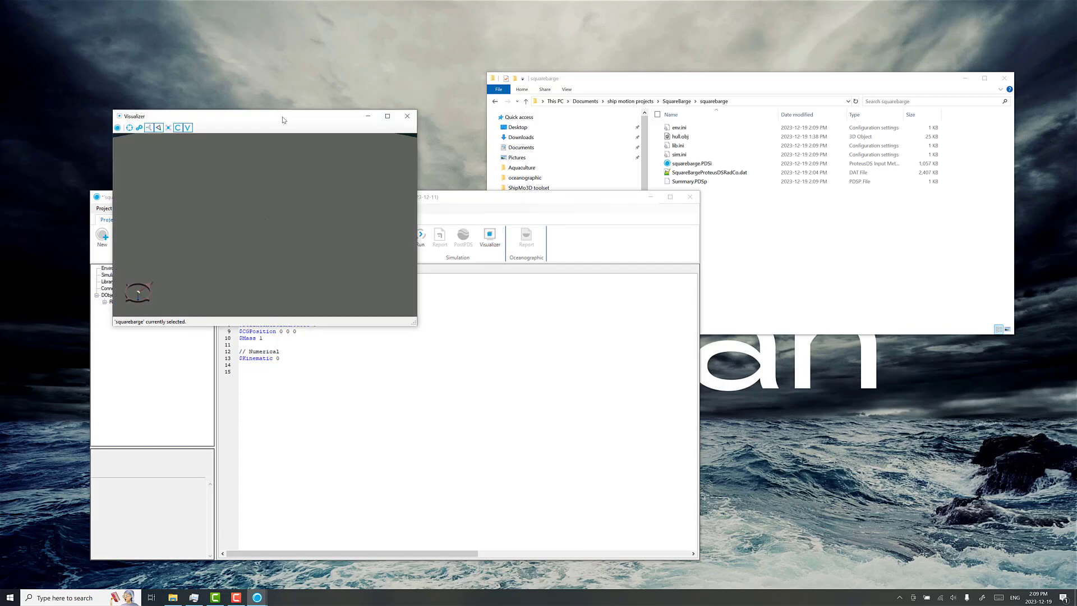
pyautogui.moveTo(284, 119); pyautogui.dragTo(855, 274)
pyautogui.click(712, 283)
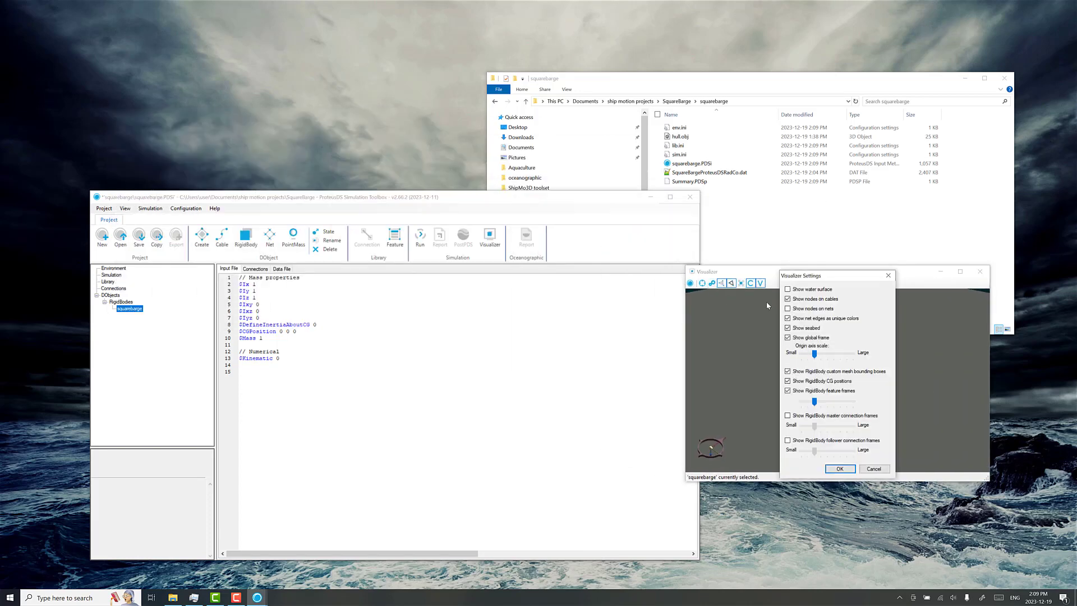
pyautogui.click(839, 468)
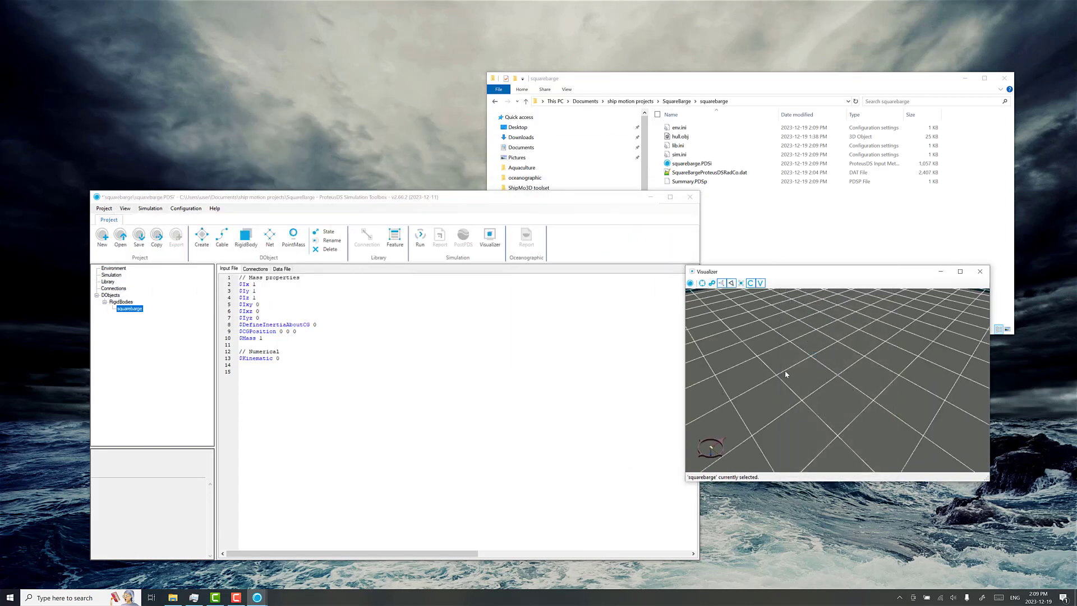
pyautogui.scroll(10, 821, 373)
pyautogui.moveTo(822, 375); pyautogui.dragTo(827, 360)
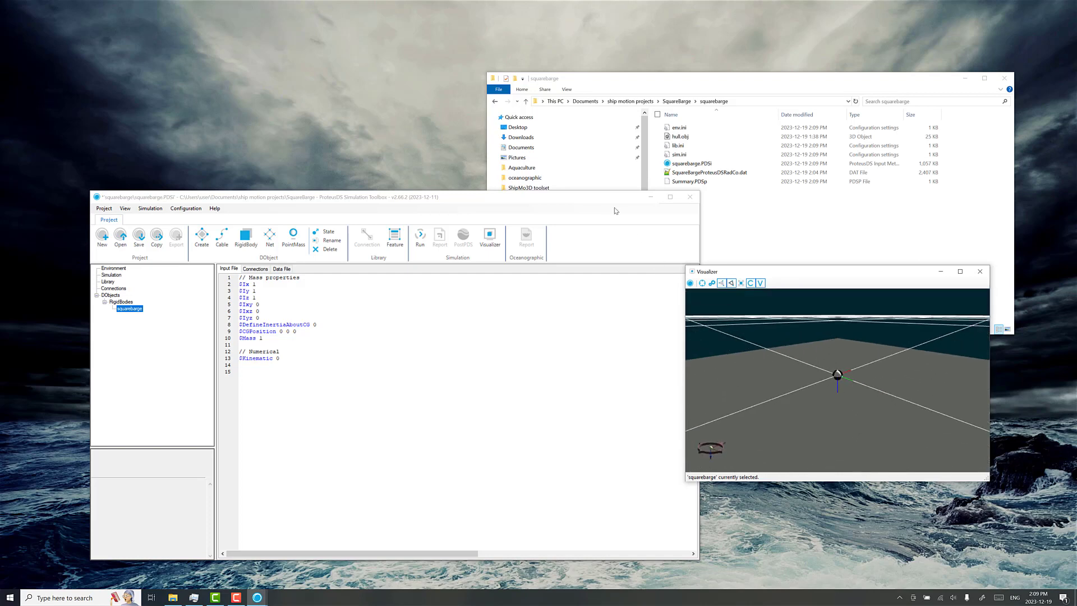
# Step: Insert a RadDiffHydrodynamicModel property in the squarebarge input file and name its database squarebarge_HDDB
pyautogui.moveTo(614, 197); pyautogui.dragTo(554, 181)
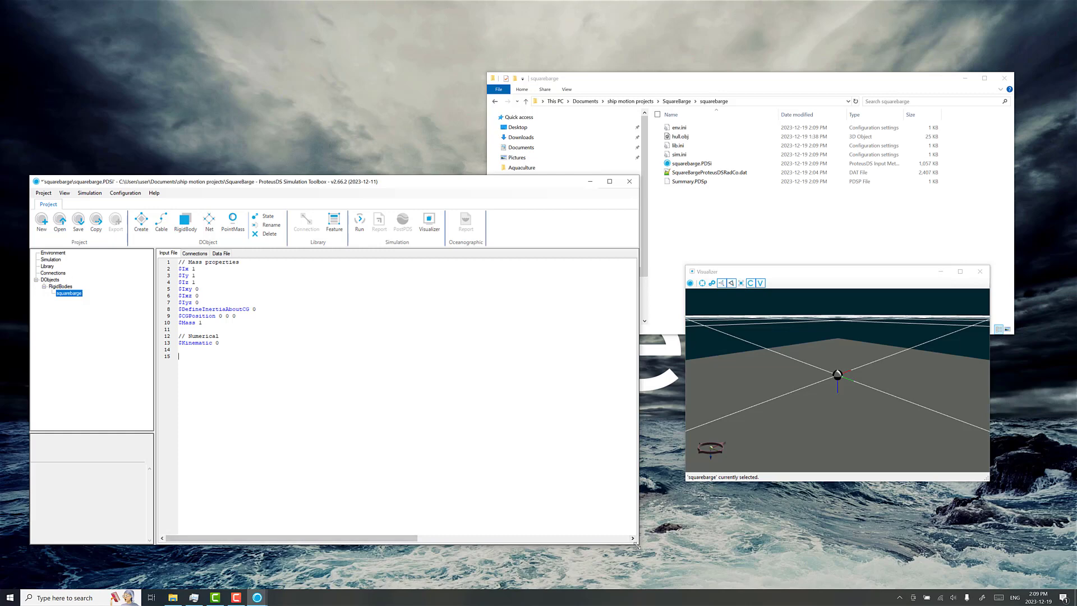
pyautogui.moveTo(635, 544); pyautogui.dragTo(648, 553)
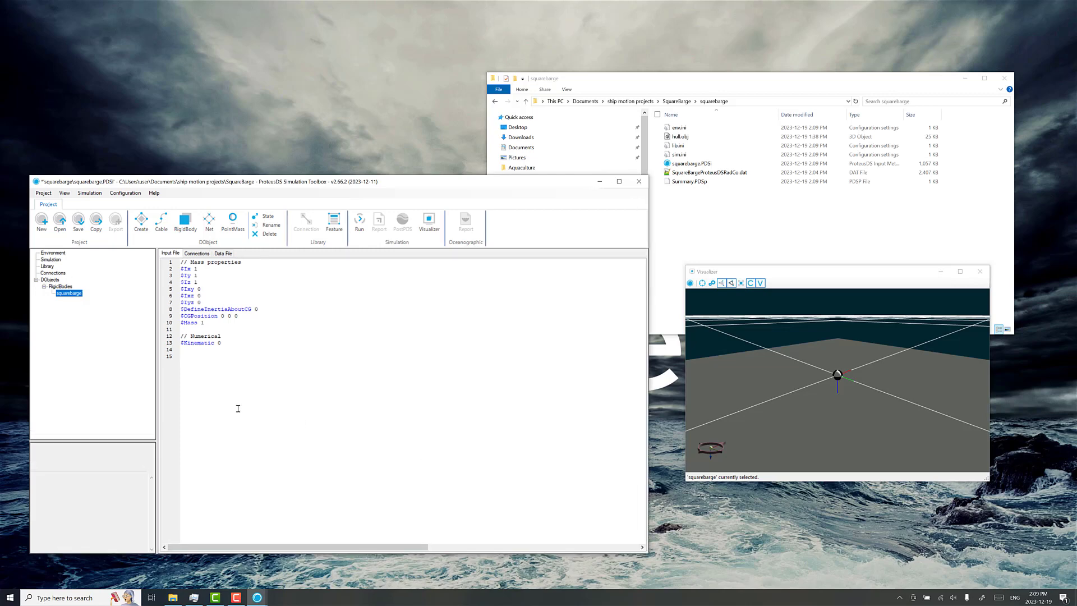
pyautogui.rightClick(203, 356)
pyautogui.moveTo(233, 363)
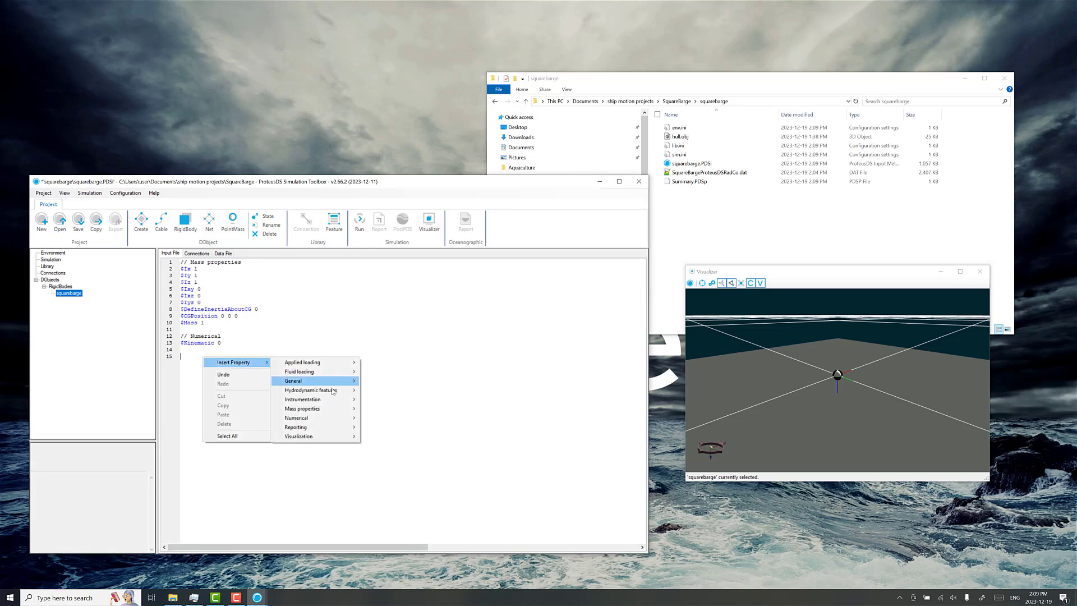
pyautogui.moveTo(333, 391)
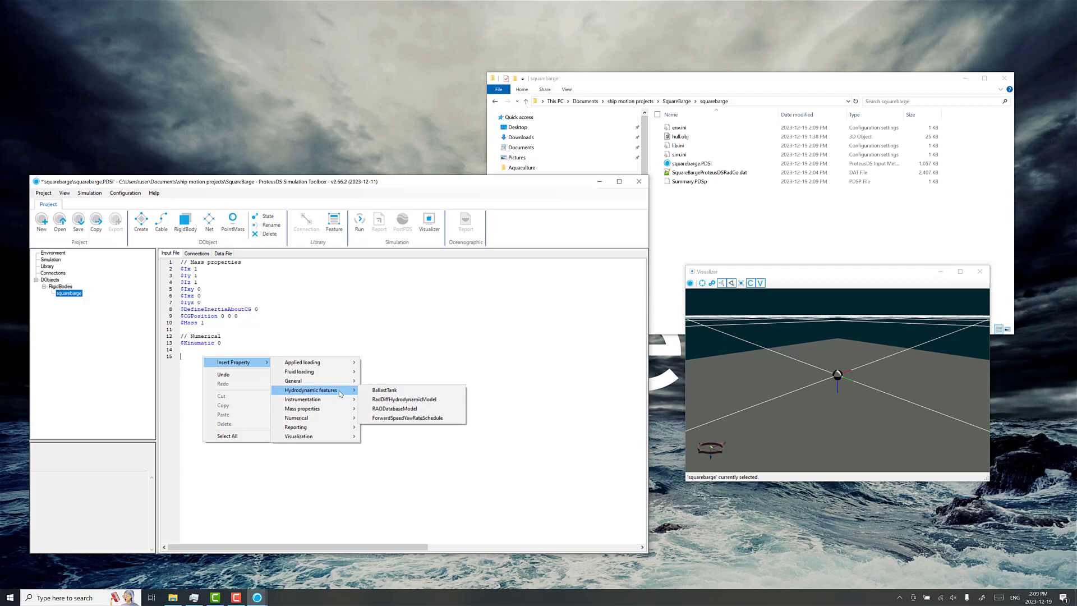
pyautogui.click(404, 399)
pyautogui.doubleClick(294, 363)
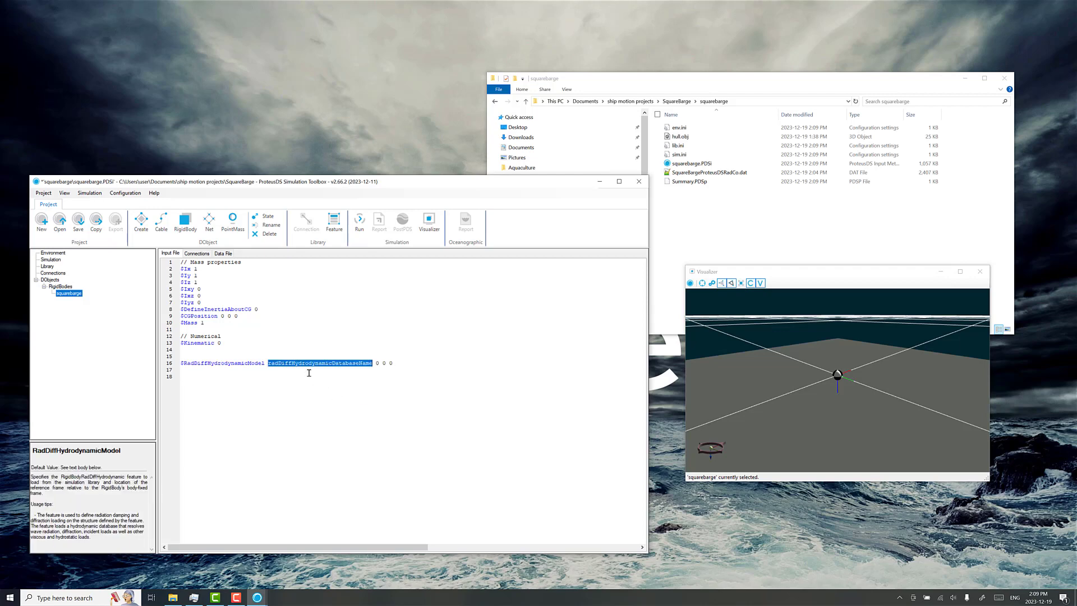
pyautogui.write('squarebarge')
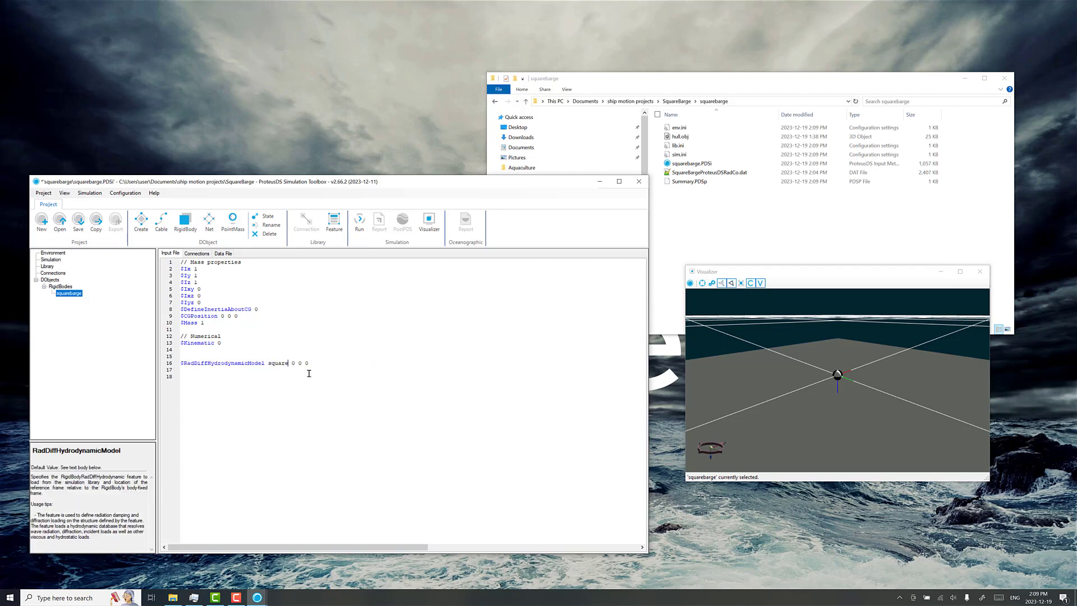
pyautogui.write('_hDDB')
# Step: Create the RigidBodyRadDiffHydrodynamic library feature squarebarge_HDDB from its reference in the input file
pyautogui.rightClick(312, 364)
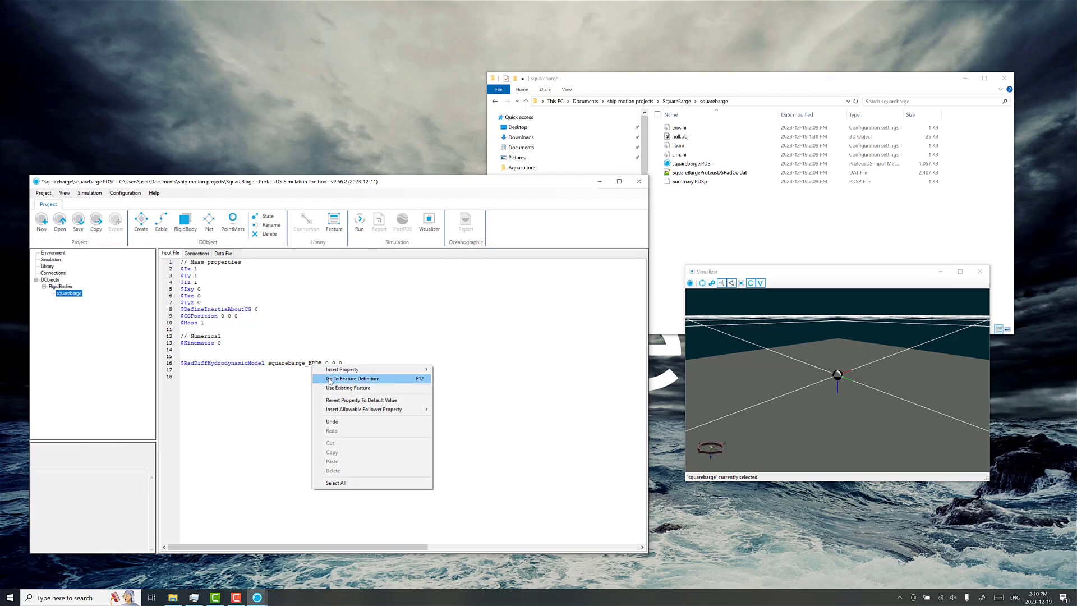
pyautogui.click(329, 380)
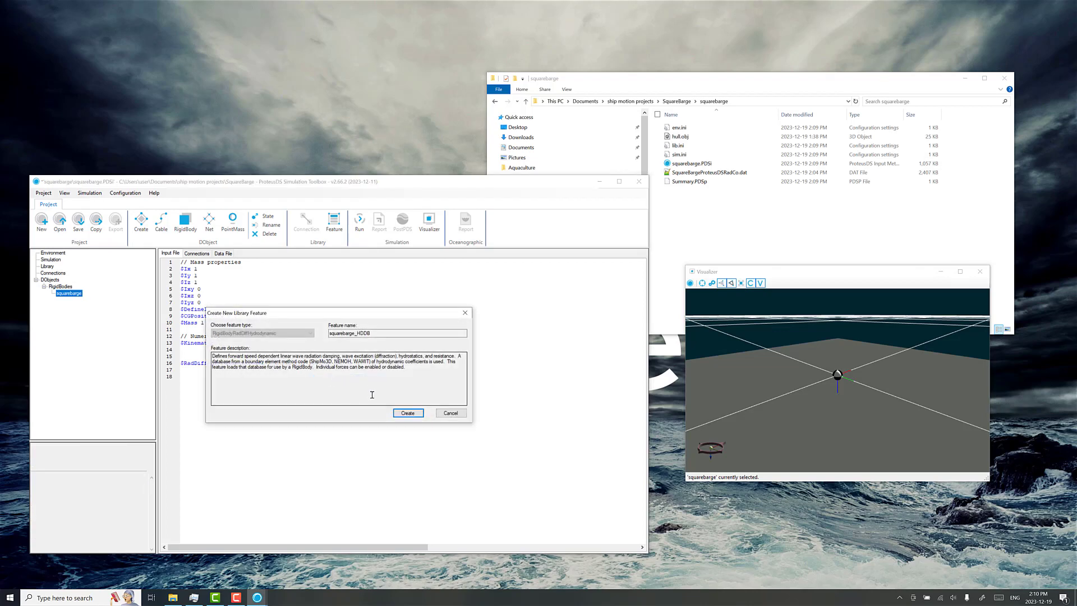
pyautogui.click(407, 413)
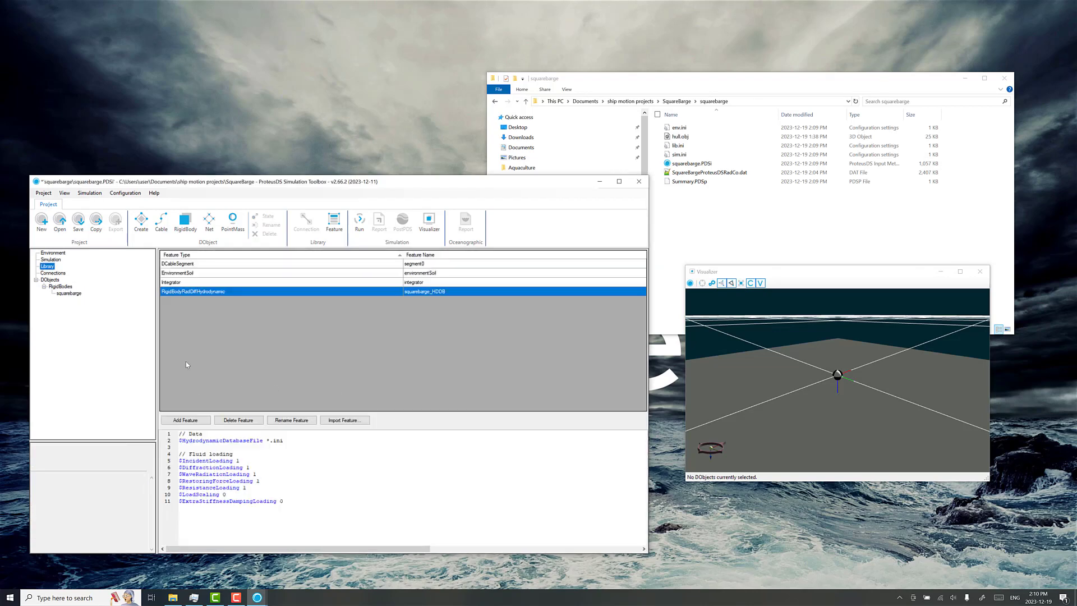
# Step: Set the feature's HydrodynamicDatabaseFile to SquareBargeProteusDSRadCo.dat, copying the file name from the project folder
pyautogui.click(269, 444)
pyautogui.press('Left')
pyautogui.doubleClick(269, 443)
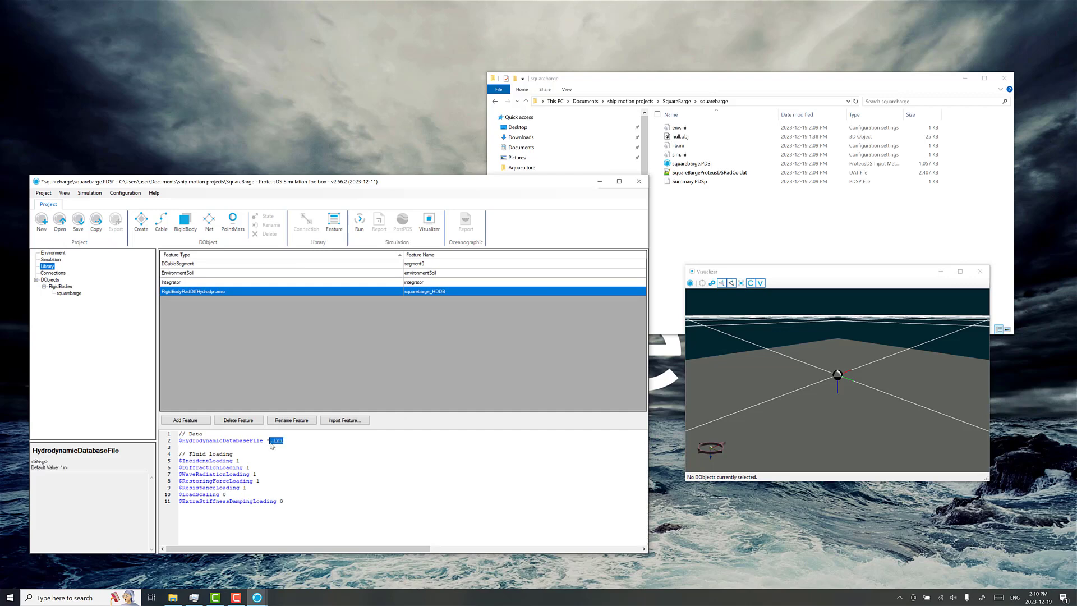
pyautogui.press('BackSpace')
pyautogui.click(706, 172)
pyautogui.click(706, 172)
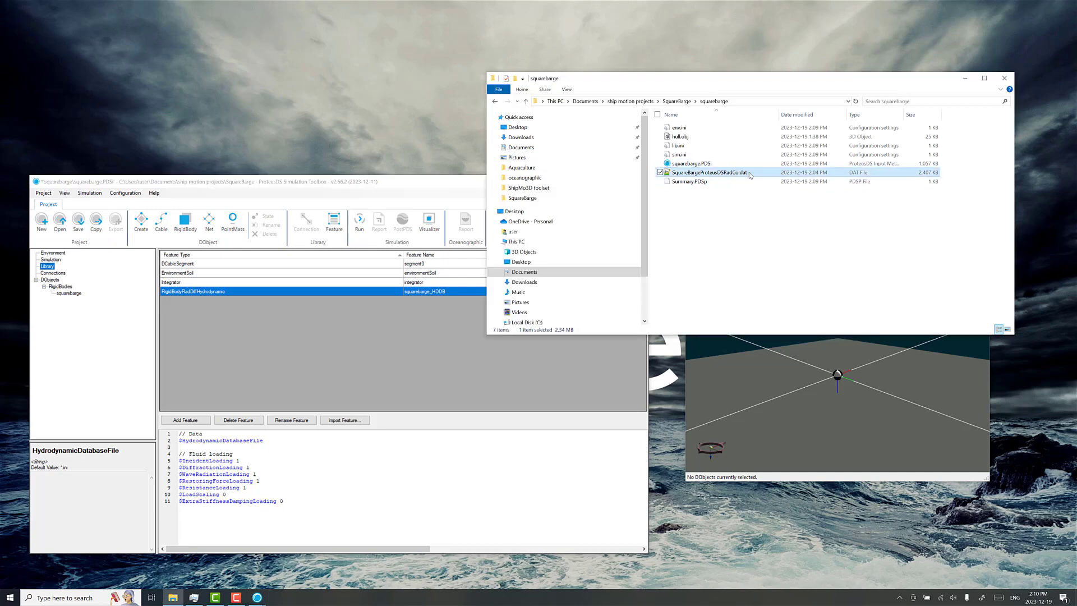
pyautogui.hotkey('ctrl', 'a')
pyautogui.hotkey('ctrl', 'c')
pyautogui.click(283, 440)
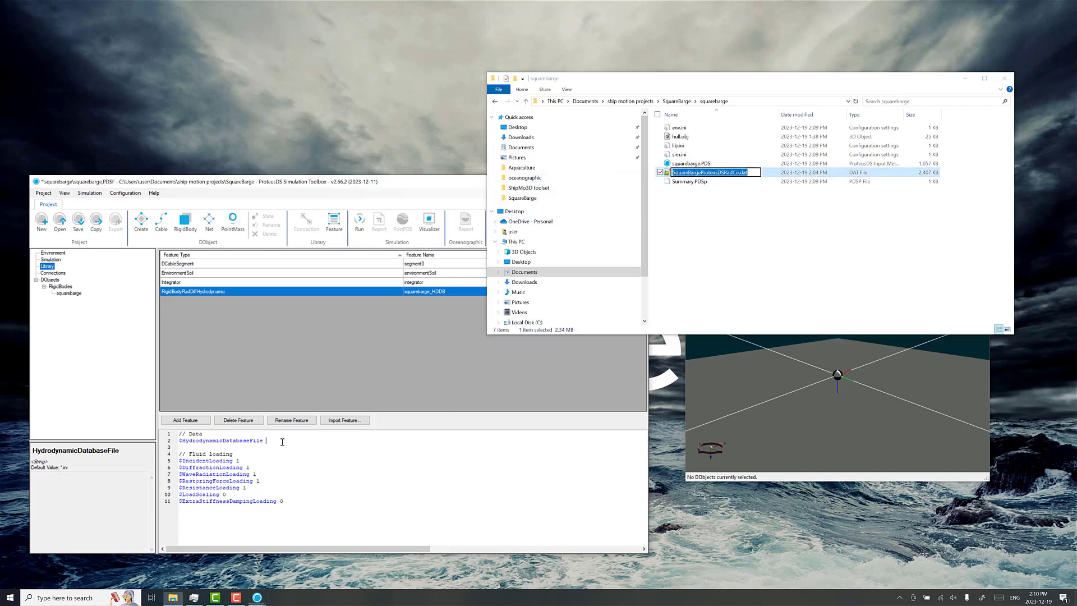
pyautogui.hotkey('ctrl', 'v')
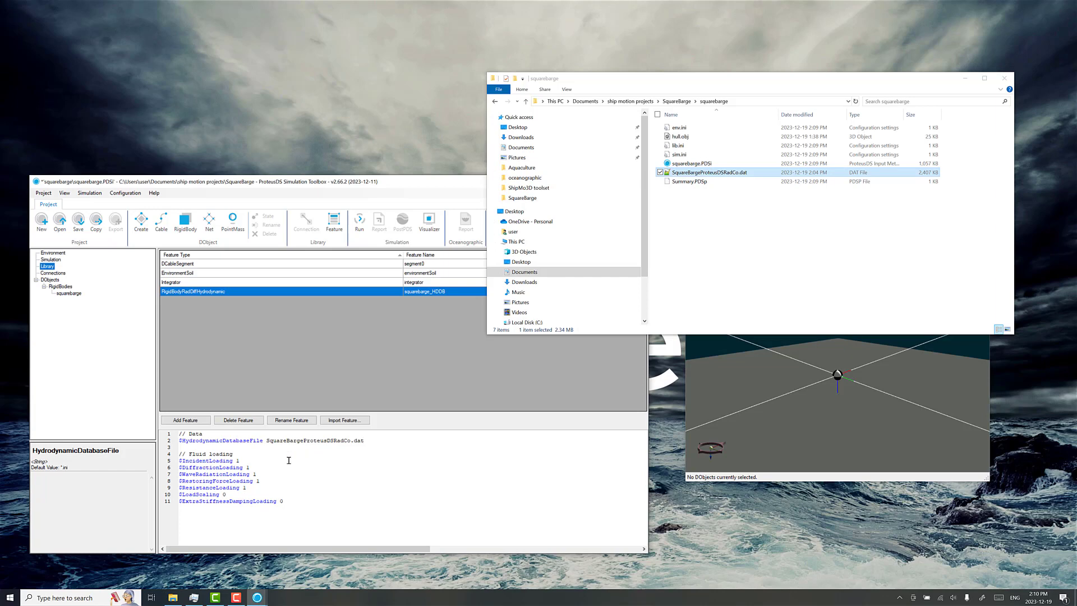
# Step: Review the descriptions of the incident, diffraction, wave radiation, restoring force and resistance loading options of the squarebarge_HDDB feature
pyautogui.click(261, 461)
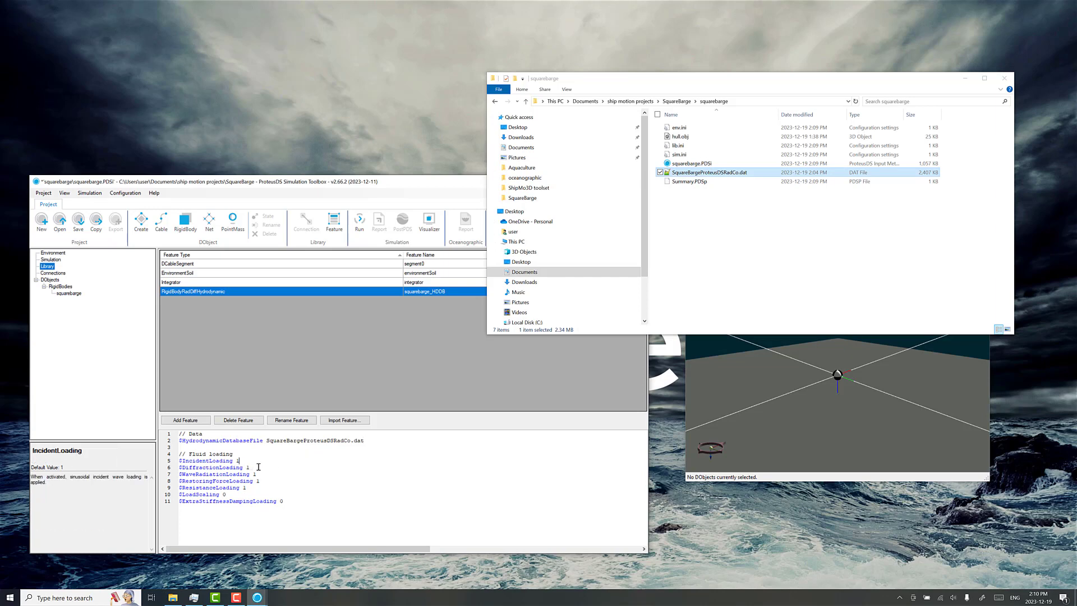
pyautogui.click(262, 469)
pyautogui.click(269, 475)
pyautogui.click(269, 480)
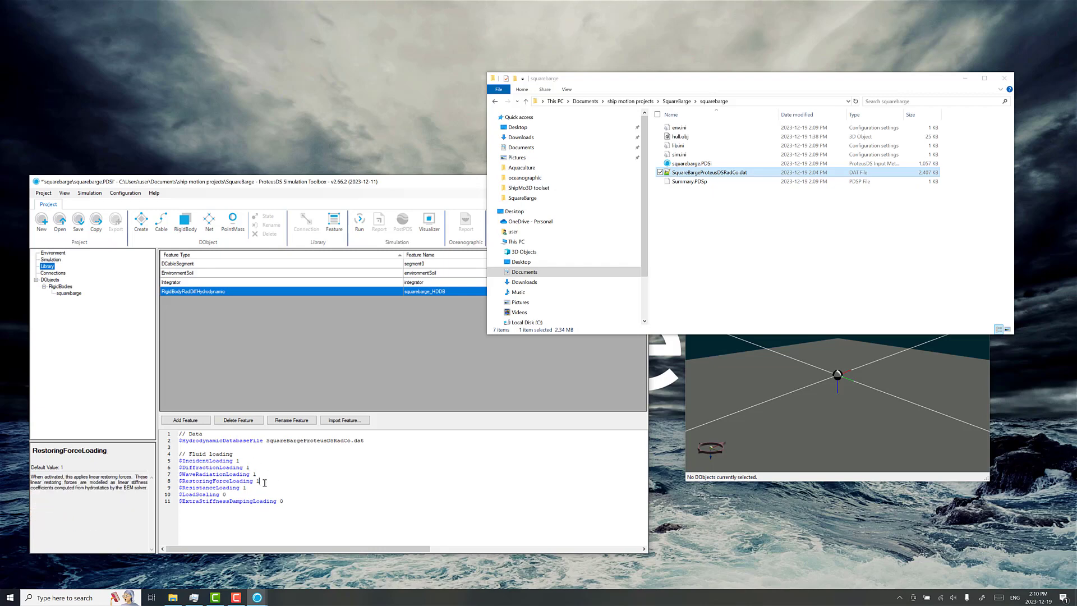
pyautogui.click(250, 460)
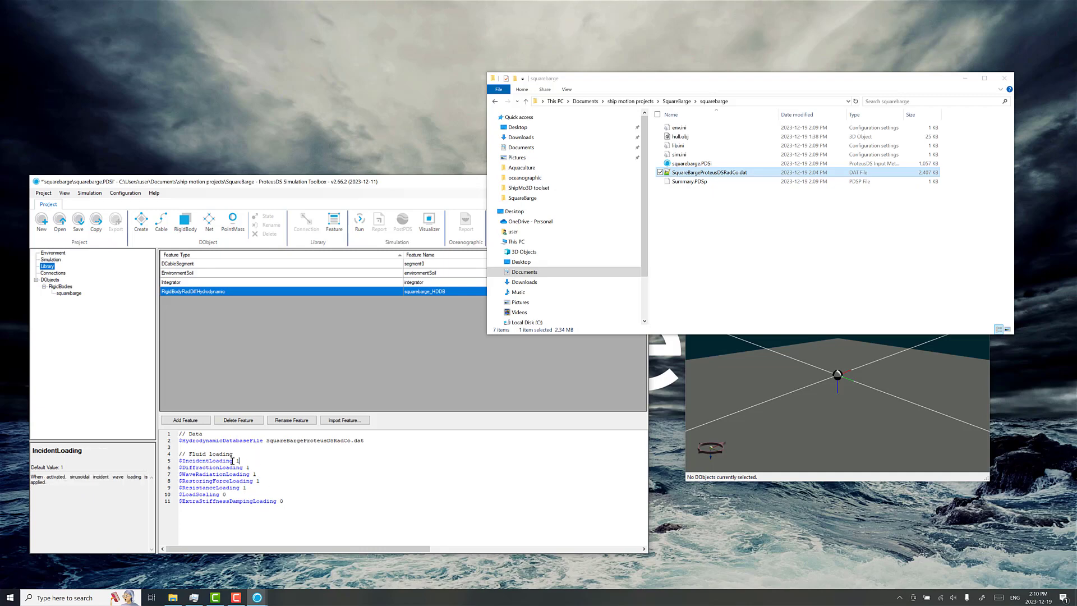
pyautogui.tripleClick(232, 460)
pyautogui.moveTo(250, 467); pyautogui.dragTo(180, 468)
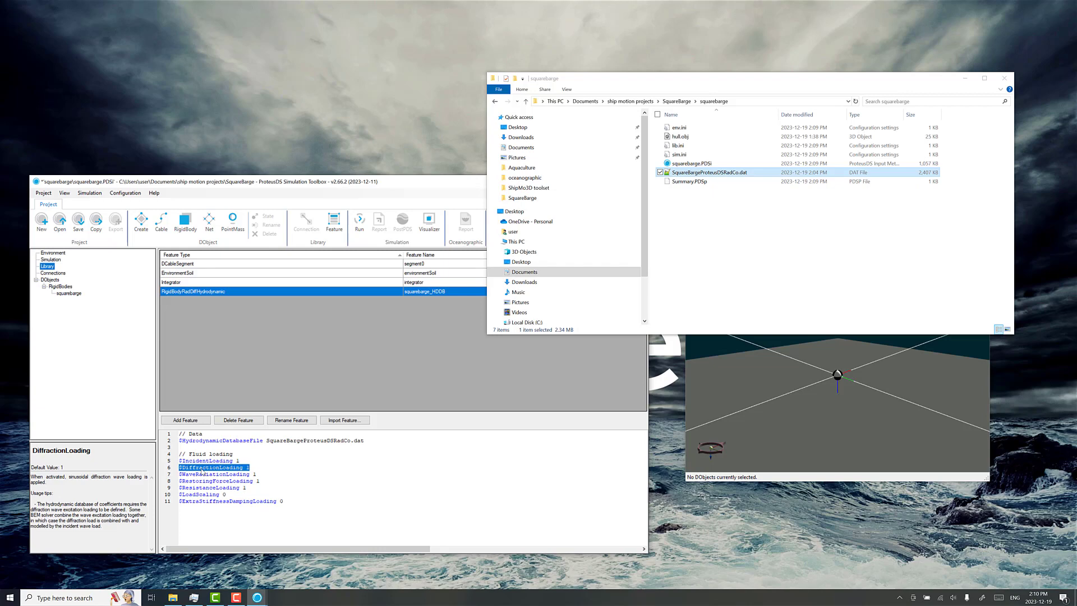
pyautogui.click(265, 468)
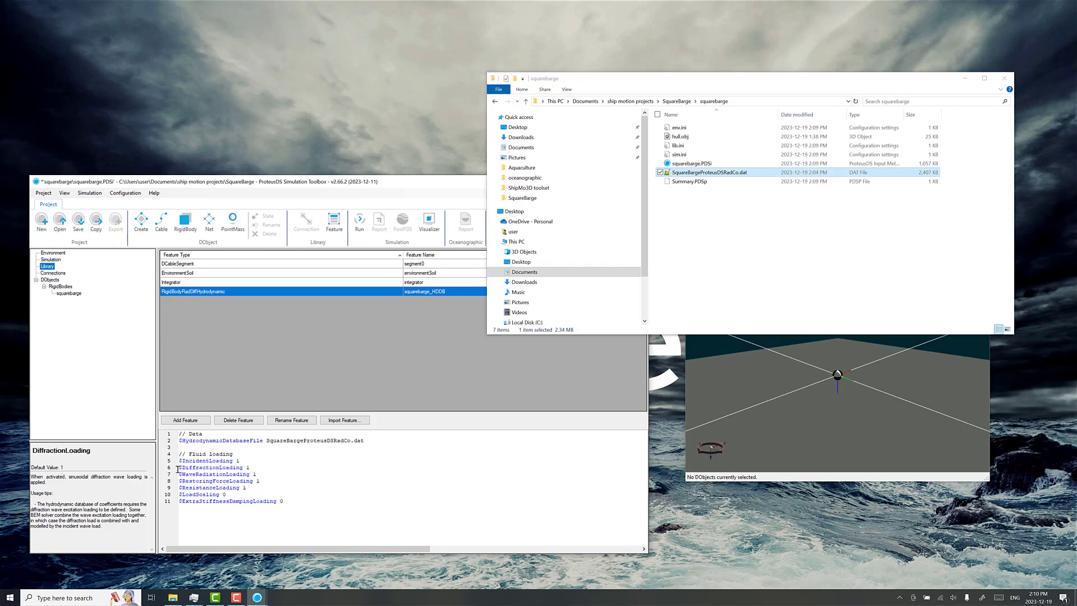
pyautogui.tripleClick(266, 474)
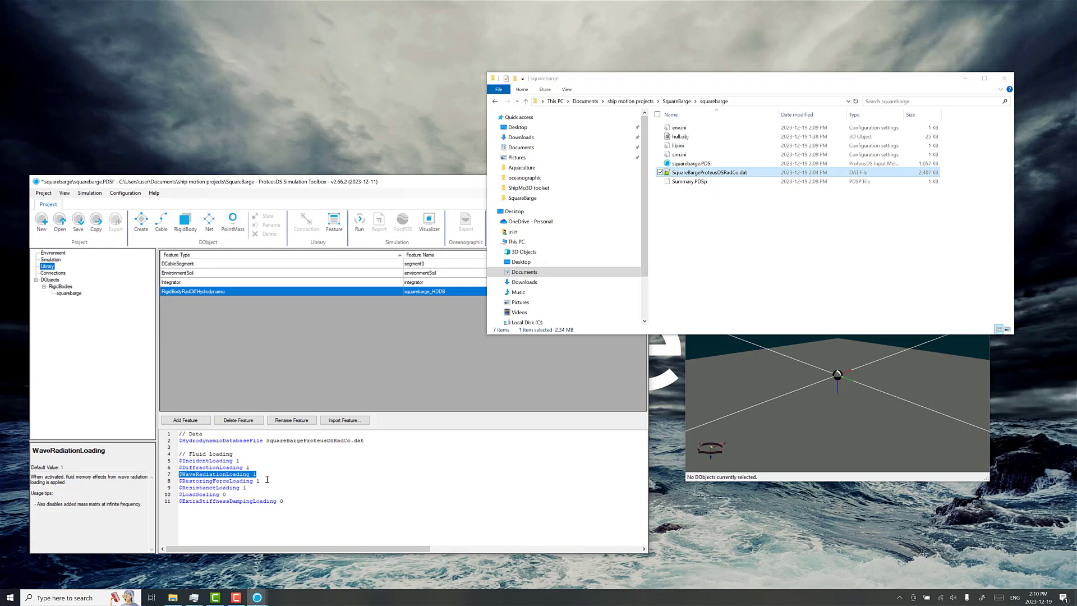
pyautogui.click(269, 481)
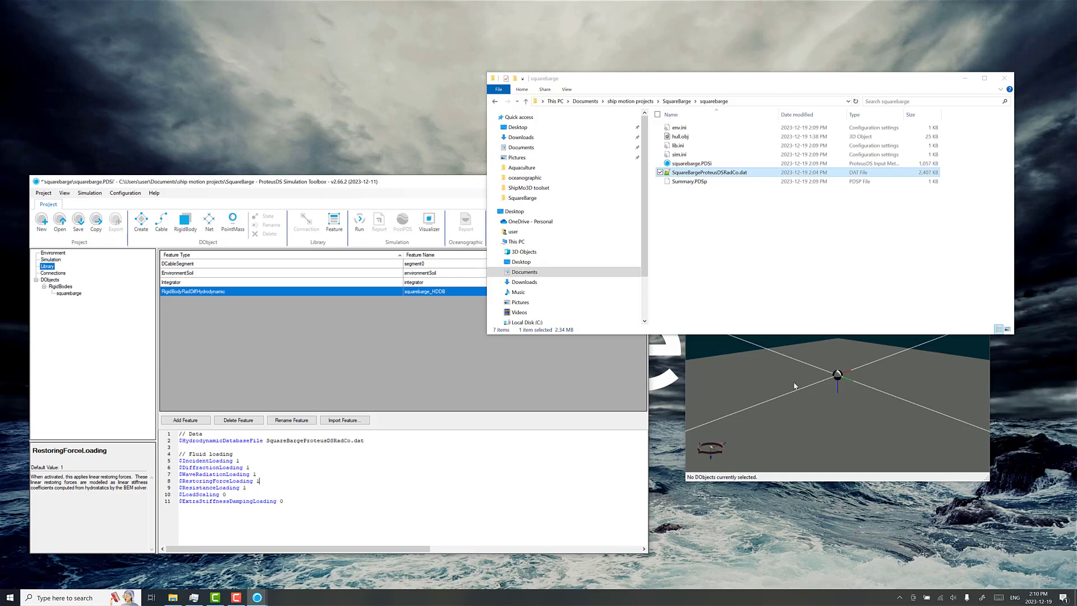
pyautogui.click(255, 488)
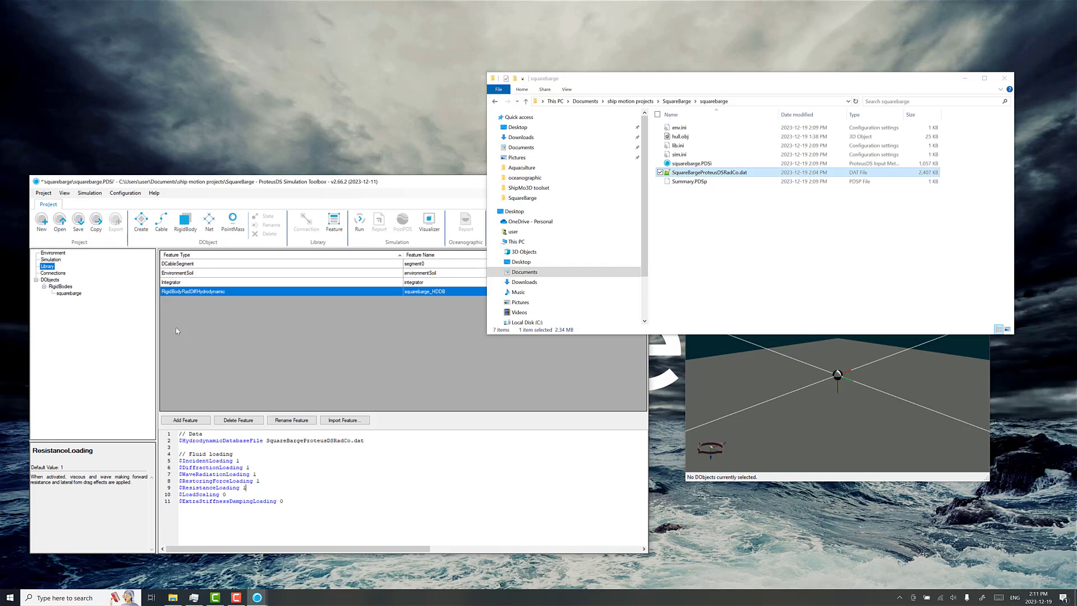
# Step: Return to the squarebarge input file, check the RadDiffHydrodynamicModel location values, and set the Mass to 410e3
pyautogui.click(69, 293)
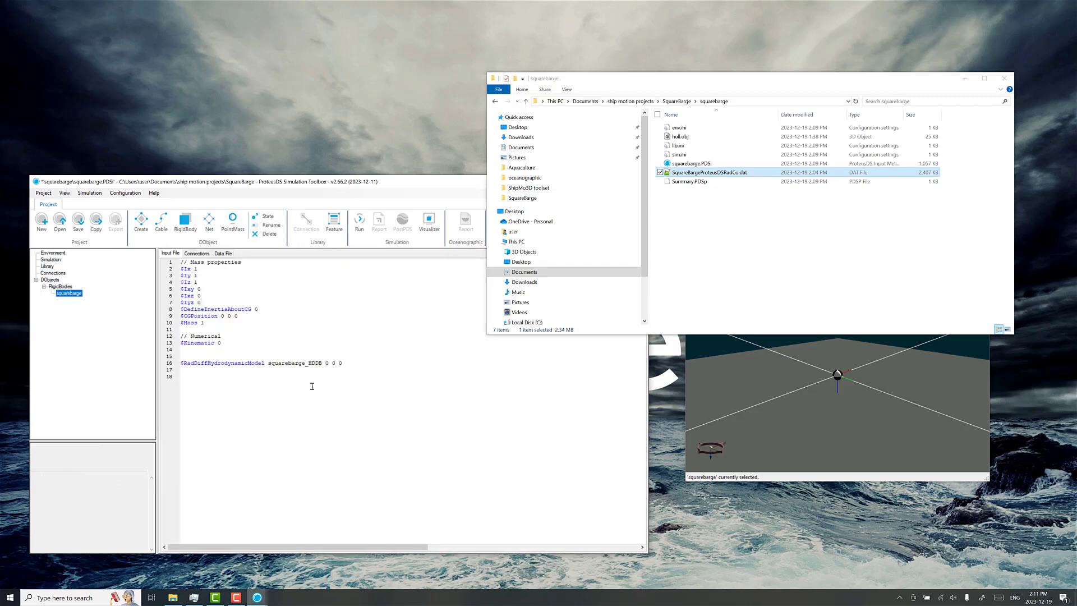
pyautogui.moveTo(351, 363); pyautogui.dragTo(327, 363)
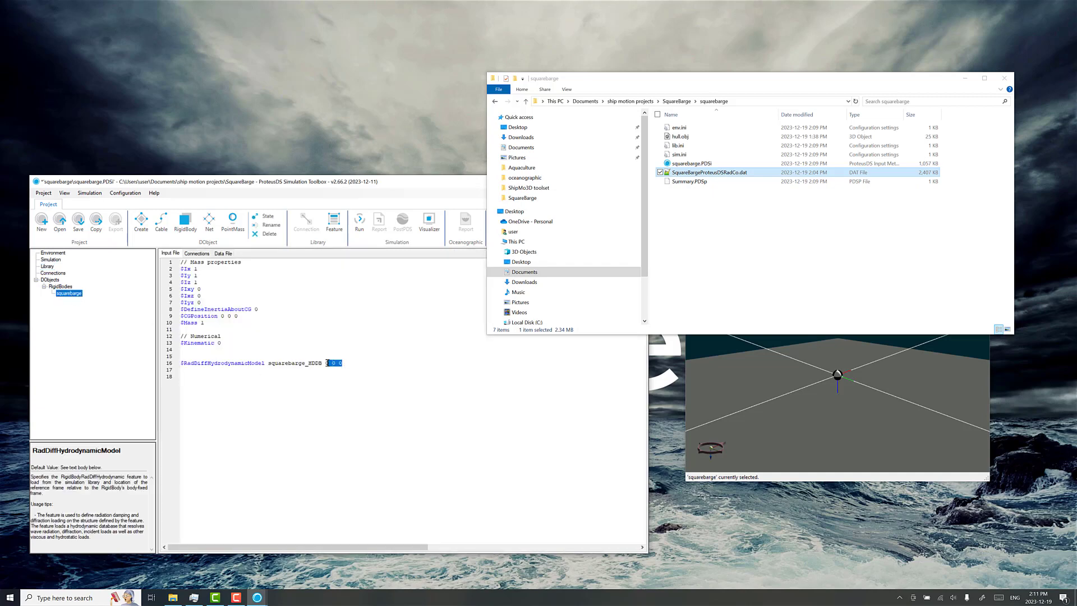
pyautogui.click(398, 364)
pyautogui.moveTo(846, 369)
pyautogui.mouseDown()
pyautogui.moveTo(822, 361)
pyautogui.moveTo(829, 385)
pyautogui.moveTo(807, 397)
pyautogui.moveTo(862, 380)
pyautogui.mouseUp()
pyautogui.click(355, 371)
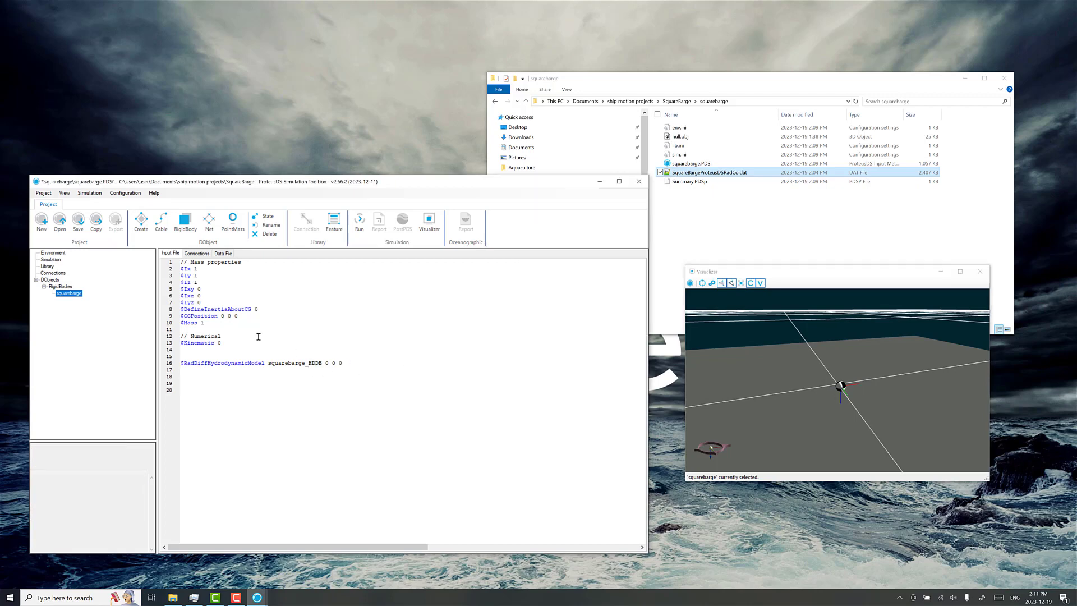
pyautogui.click(213, 322)
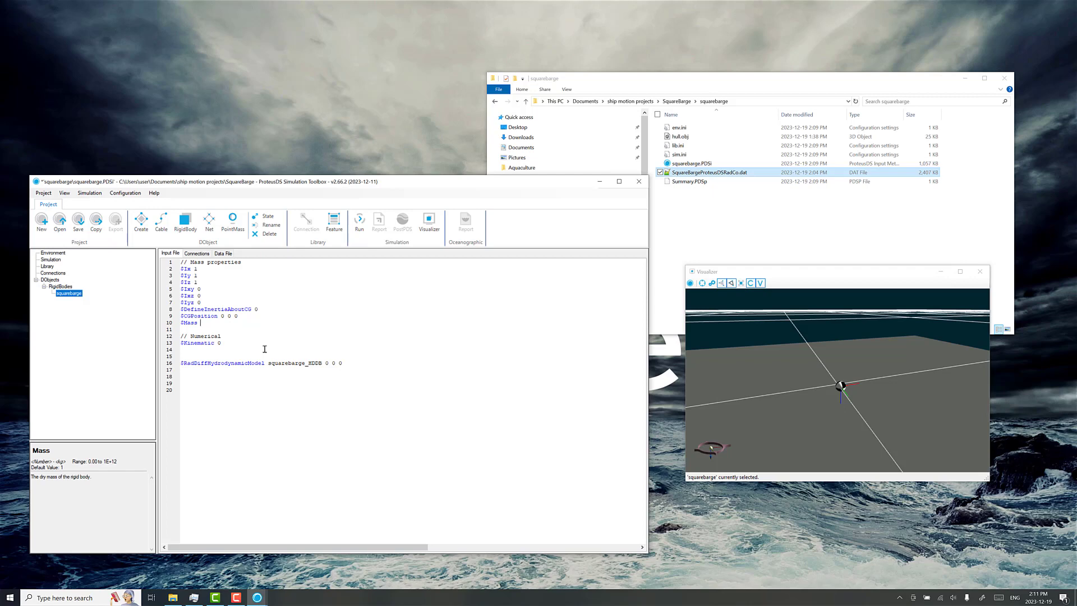
pyautogui.write('410e3')
# Step: Set the squarebarge moments of inertia Iz, Iy and Ix to 410e3 each
pyautogui.press('Up')
pyautogui.press('Up')
pyautogui.press('Up')
pyautogui.press('Up')
pyautogui.press('Up')
pyautogui.press('Up')
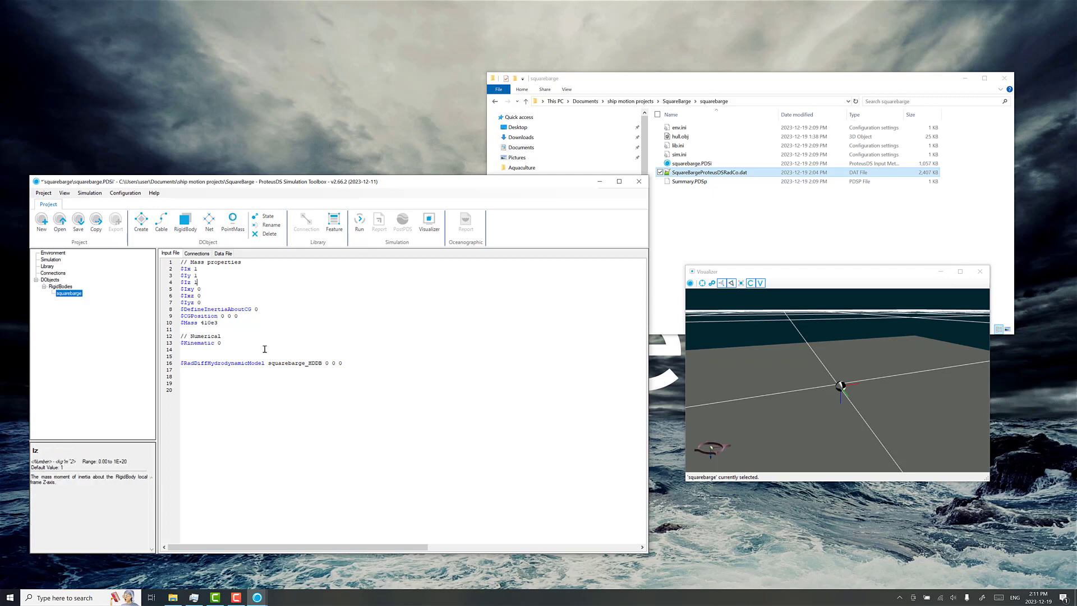
pyautogui.press('BackSpace')
pyautogui.write('410e')
pyautogui.press('BackSpace')
pyautogui.write('410e3')
pyautogui.press('BackSpace')
pyautogui.write('410e3')
pyautogui.click(265, 349)
# Step: Set the rigid body's CGPosition to 10 0 -1 in the mass properties
pyautogui.press('Up')
pyautogui.press('Up')
pyautogui.press('Up')
pyautogui.press('Up')
pyautogui.press('Up')
pyautogui.press('Up')
pyautogui.press('Up')
pyautogui.press('Up')
pyautogui.press('Up')
pyautogui.press('Up')
pyautogui.press('Up')
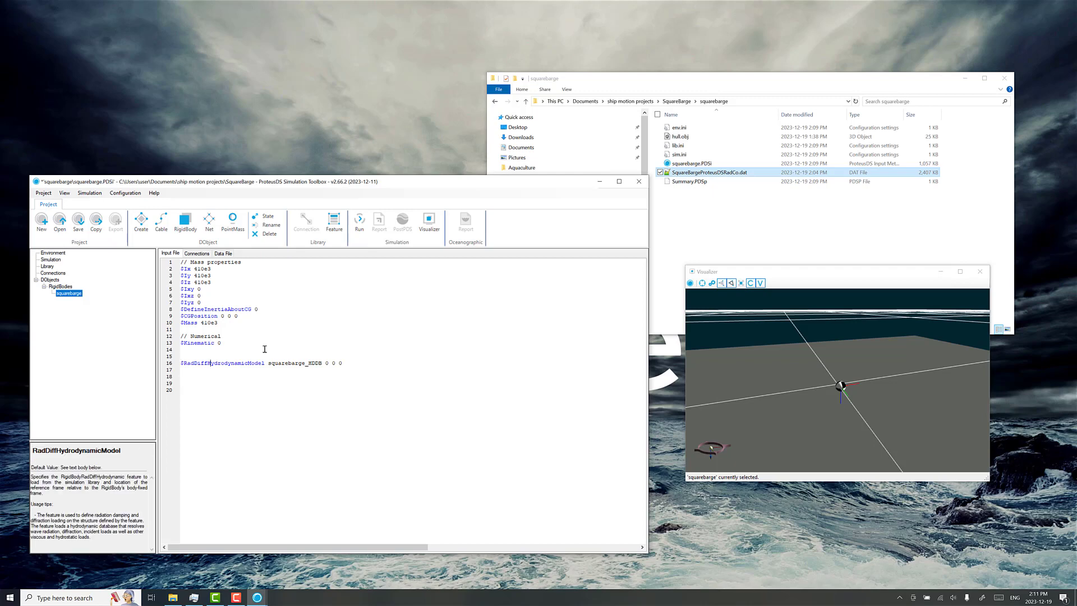
pyautogui.press('End')
pyautogui.press('Left')
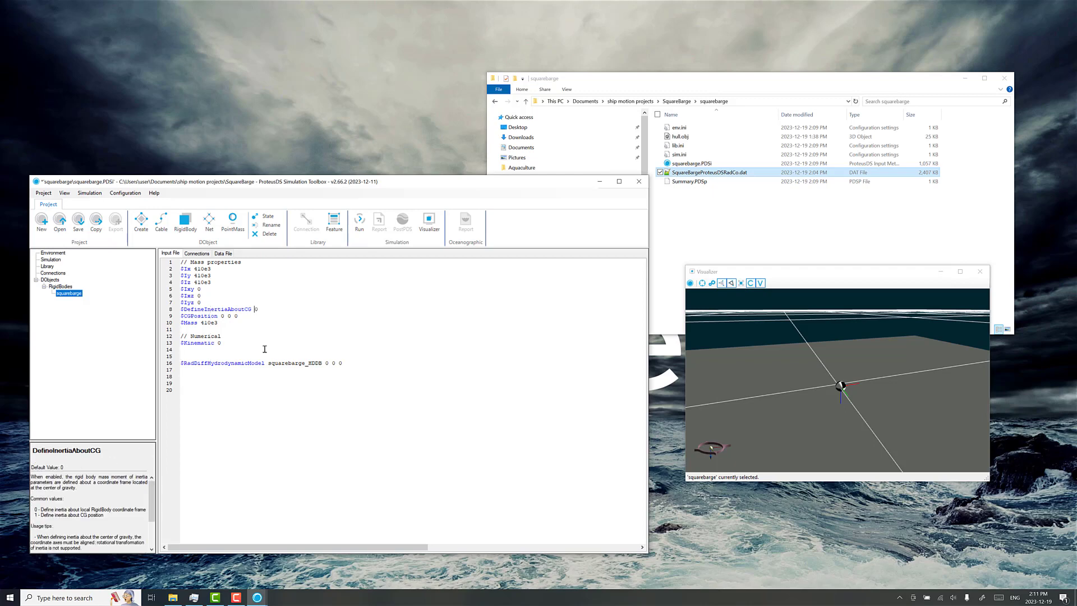
pyautogui.moveTo(741, 349); pyautogui.dragTo(816, 364)
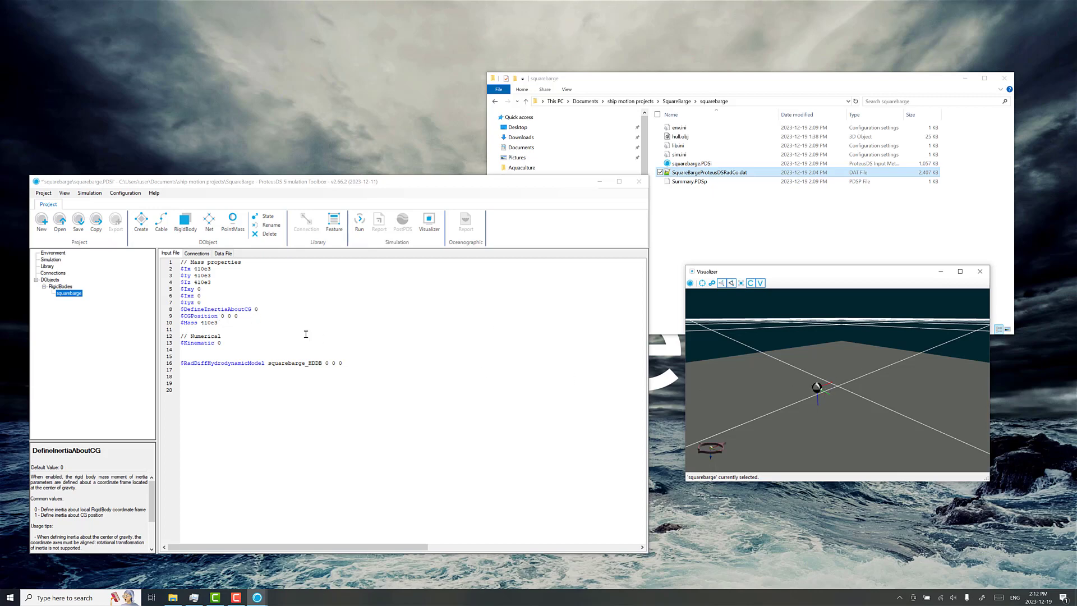
pyautogui.click(221, 316)
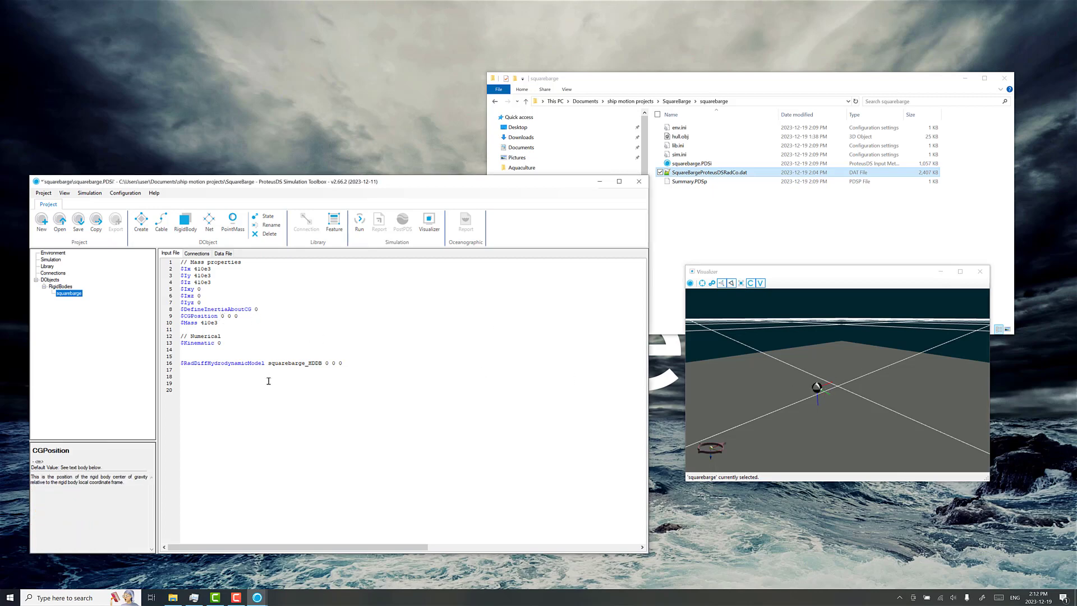
pyautogui.write('1')
pyautogui.press('End')
pyautogui.moveTo(852, 400)
pyautogui.mouseDown()
pyautogui.moveTo(867, 369)
pyautogui.moveTo(816, 386)
pyautogui.moveTo(854, 407)
pyautogui.mouseUp()
pyautogui.click(238, 316)
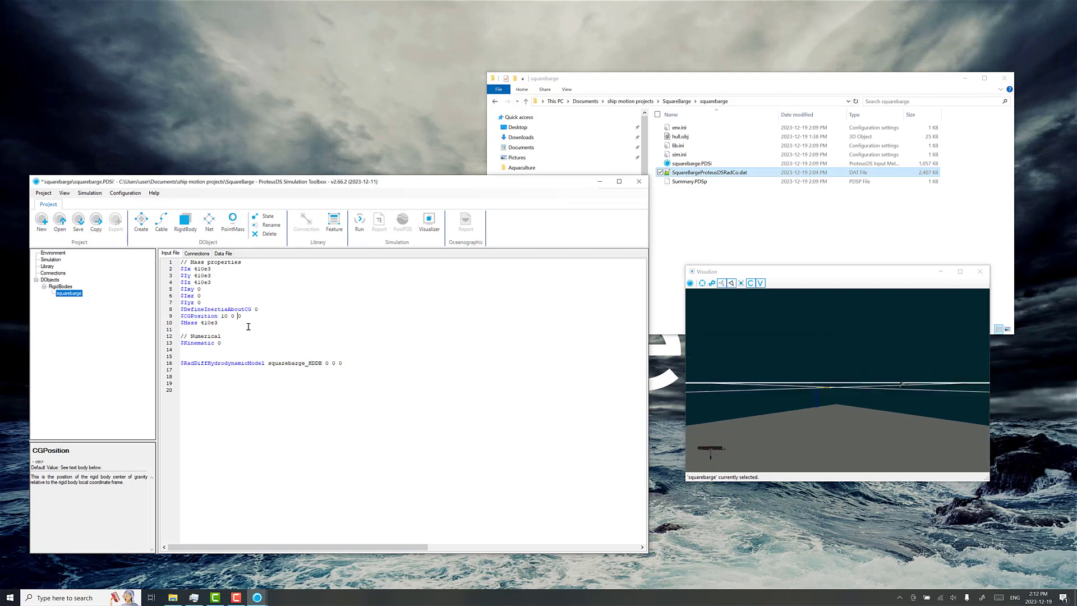
pyautogui.press('Delete')
pyautogui.write('-1')
# Step: Set DefineInertiaAboutCG to 1 and save the project
pyautogui.press('Up')
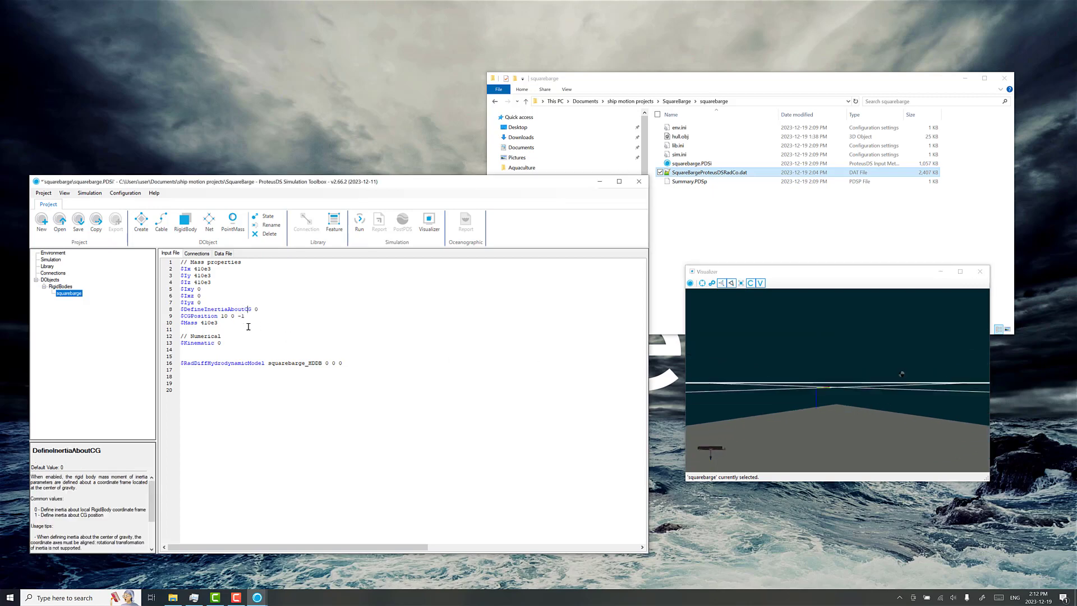
pyautogui.hotkey('shift', 'Left')
pyautogui.click(254, 389)
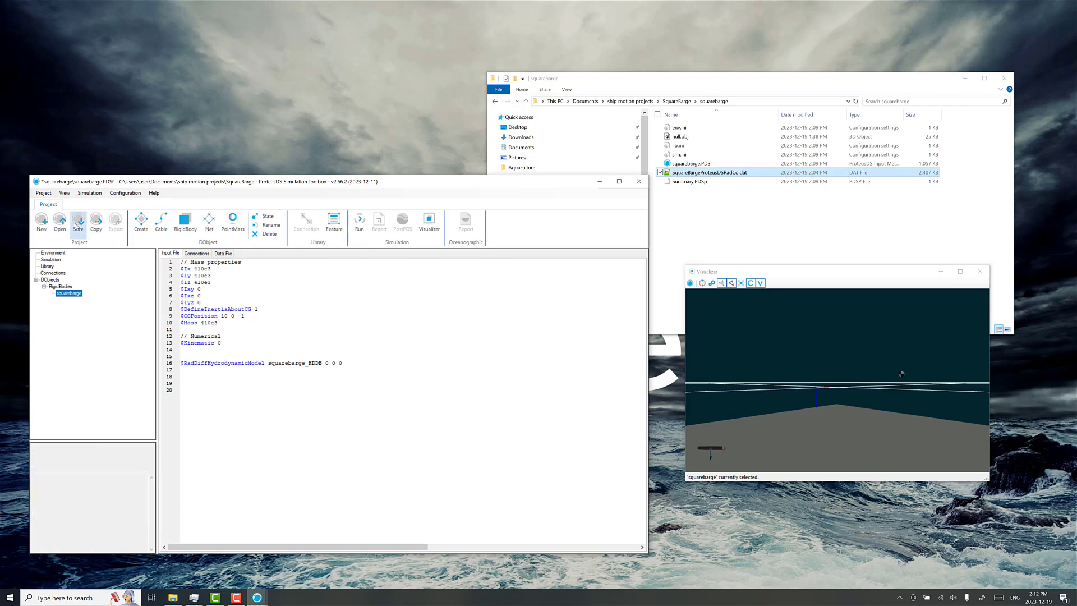
pyautogui.click(78, 221)
# Step: Insert a VisualizationModel property below the hydrodynamic model line and name its feature squarebarge_visualization
pyautogui.moveTo(858, 380)
pyautogui.mouseDown()
pyautogui.moveTo(854, 395)
pyautogui.moveTo(823, 389)
pyautogui.moveTo(903, 372)
pyautogui.moveTo(826, 390)
pyautogui.moveTo(863, 390)
pyautogui.mouseUp()
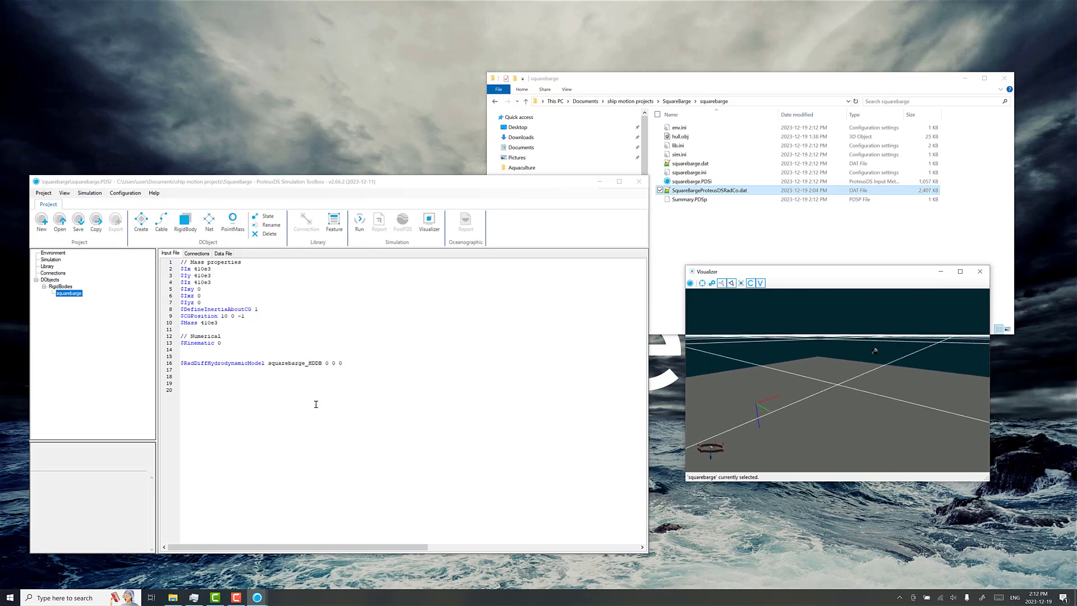
pyautogui.click(296, 383)
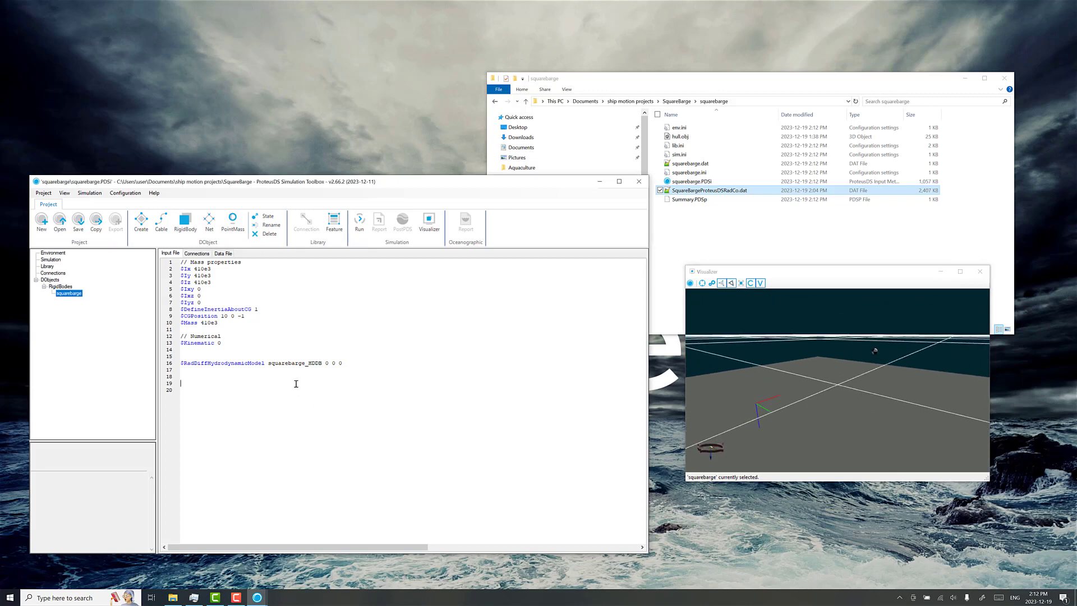
pyautogui.rightClick(206, 386)
pyautogui.moveTo(242, 389)
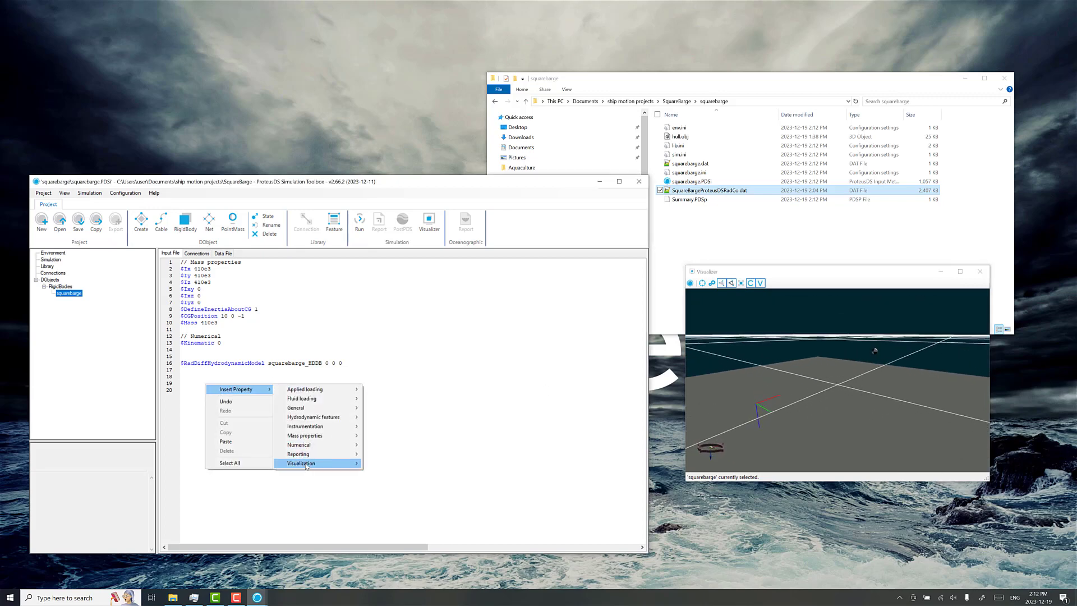
pyautogui.moveTo(306, 465)
pyautogui.click(395, 464)
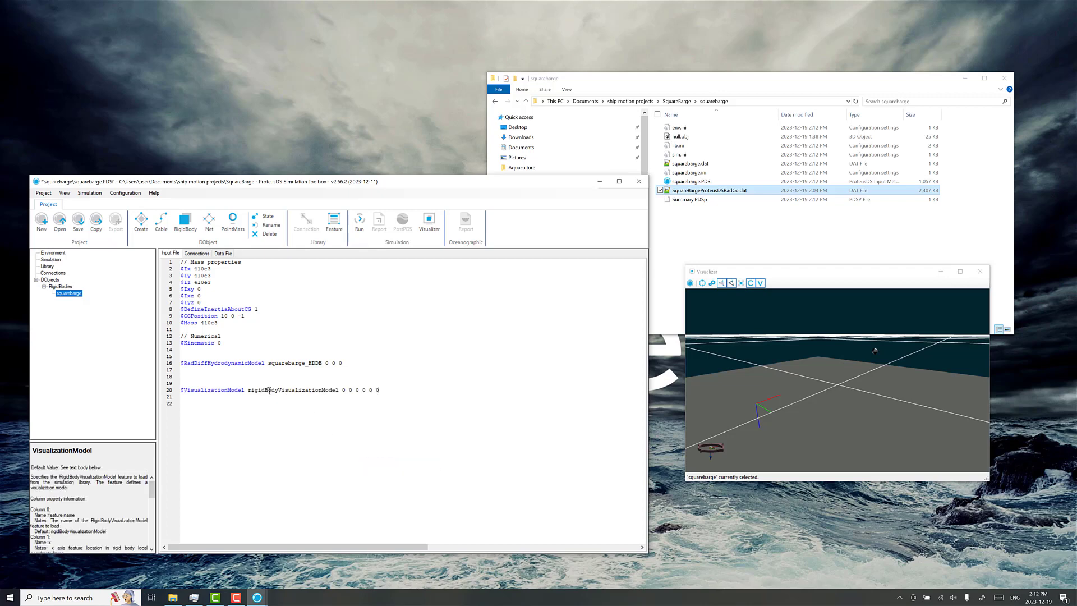
pyautogui.doubleClick(268, 390)
pyautogui.write('squarebarge _visualization')
# Step: Create the RigidBodyVisualizationModel library feature squarebarge_visualization from its reference in the input file
pyautogui.rightClick(302, 391)
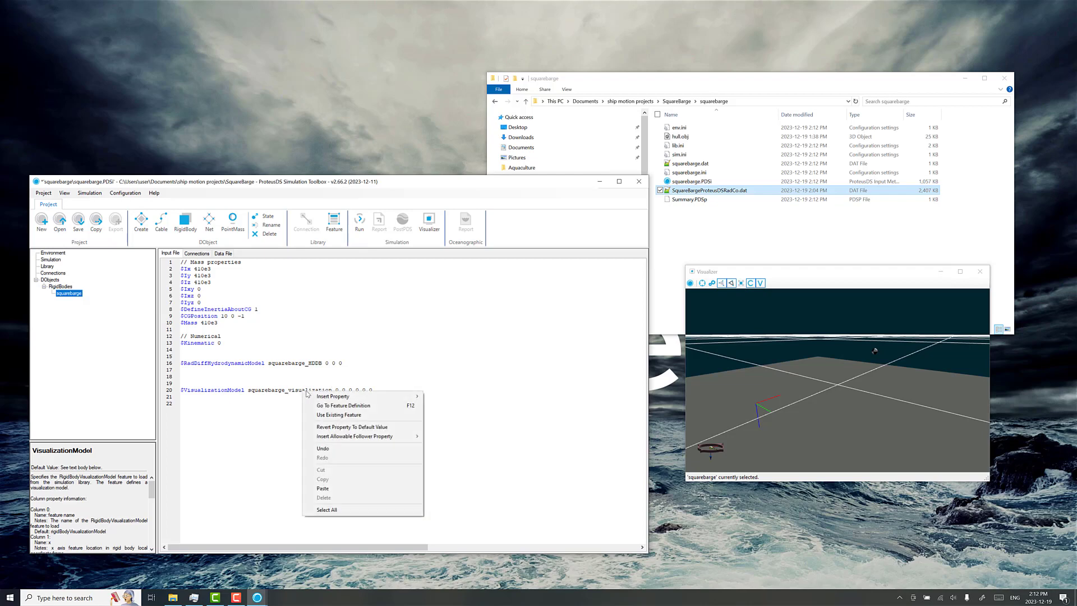
pyautogui.click(333, 405)
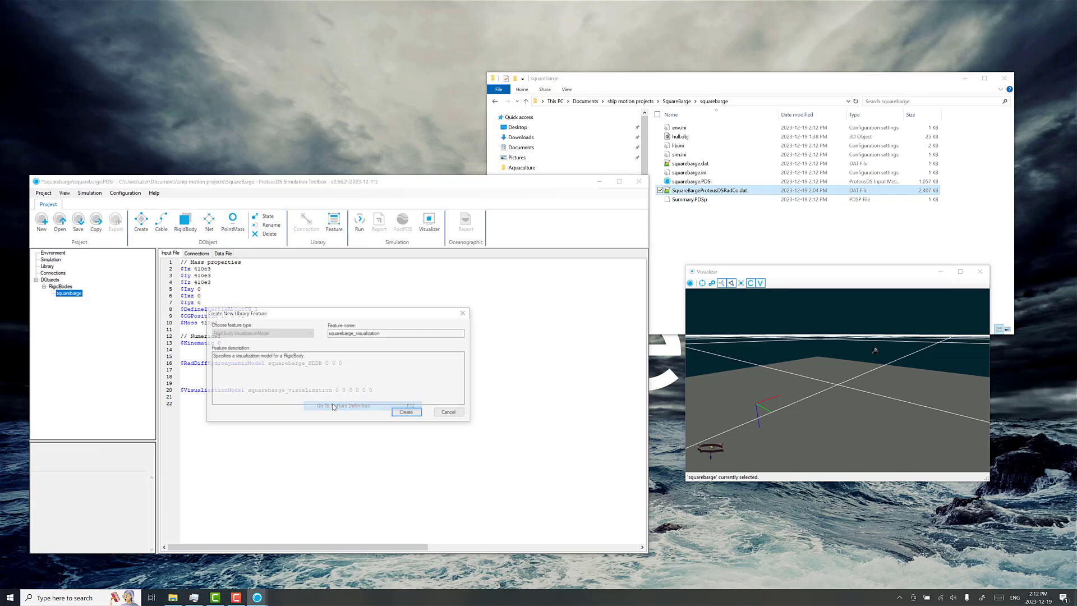
pyautogui.click(409, 413)
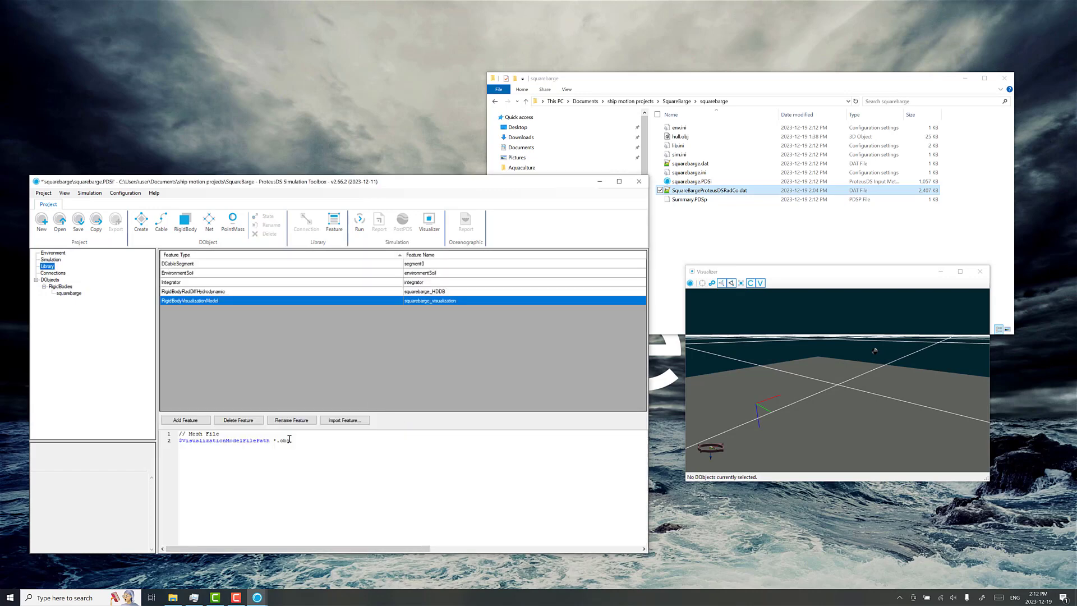
# Step: Set the feature's VisualizationModelFilePath to hull.obj, copying the file name from the project folder
pyautogui.click(692, 136)
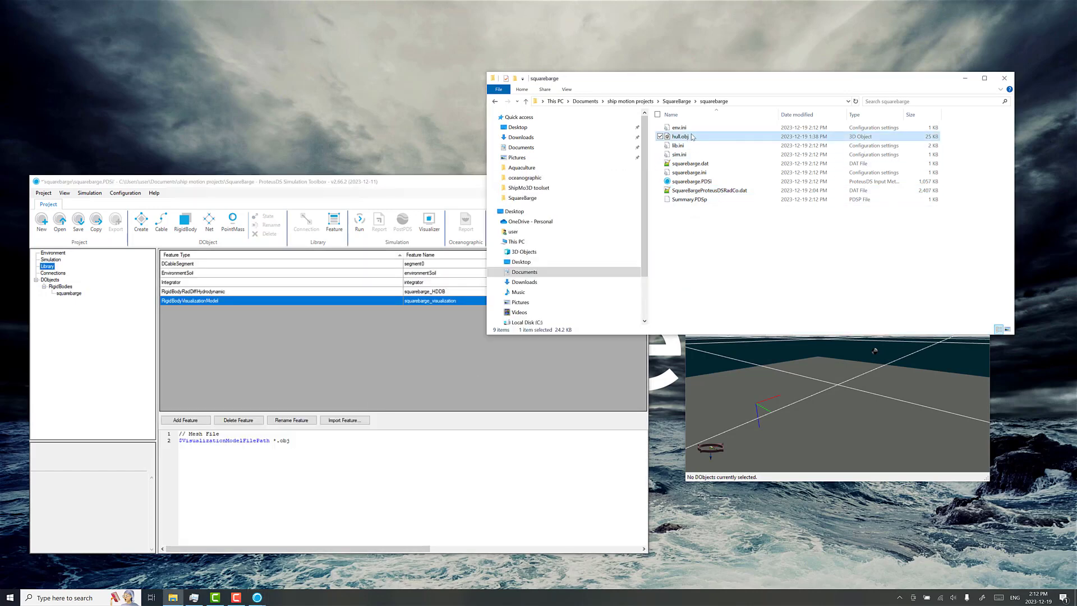
pyautogui.click(680, 136)
pyautogui.hotkey('ctrl', 'c')
pyautogui.click(271, 442)
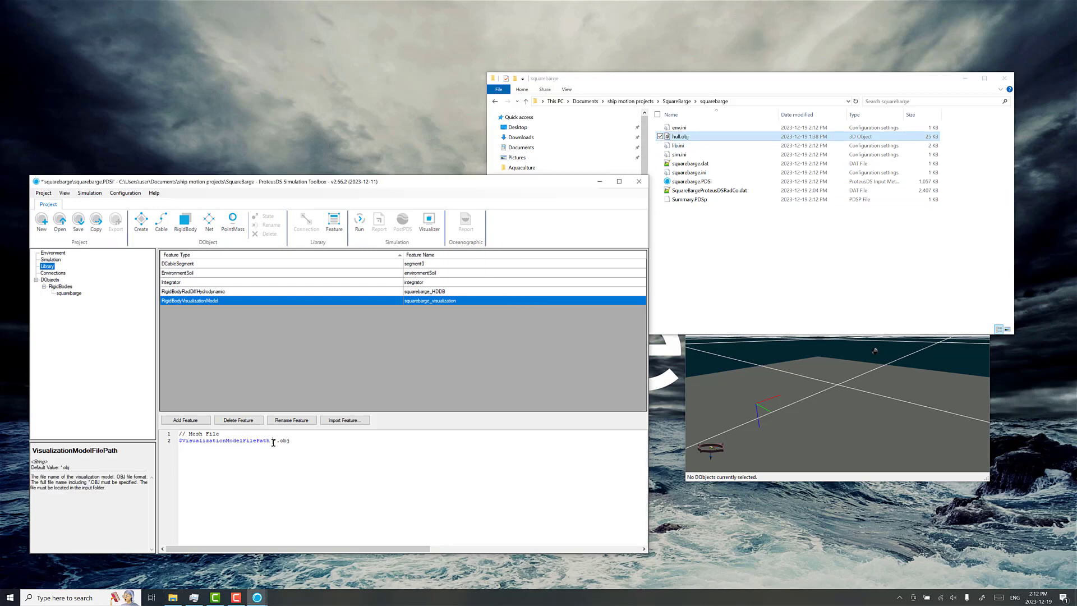
pyautogui.moveTo(272, 440); pyautogui.dragTo(291, 440)
pyautogui.hotkey('ctrl', 'v')
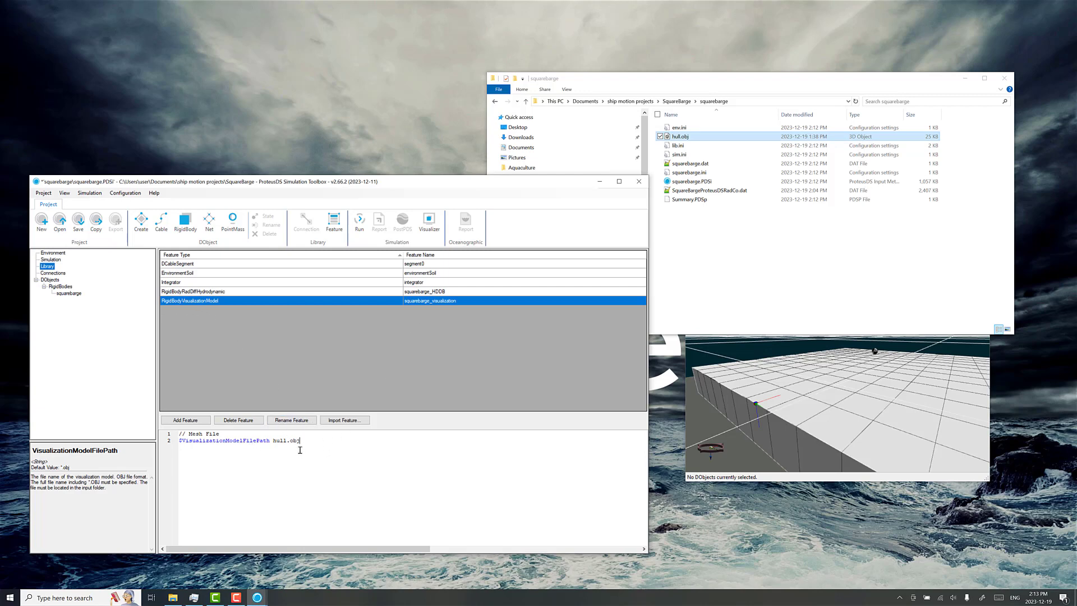
# Step: Inspect the hull mesh in the Visualizer and the VisualizationModel's position and orientation values in the squarebarge input file
pyautogui.moveTo(772, 394); pyautogui.dragTo(750, 383)
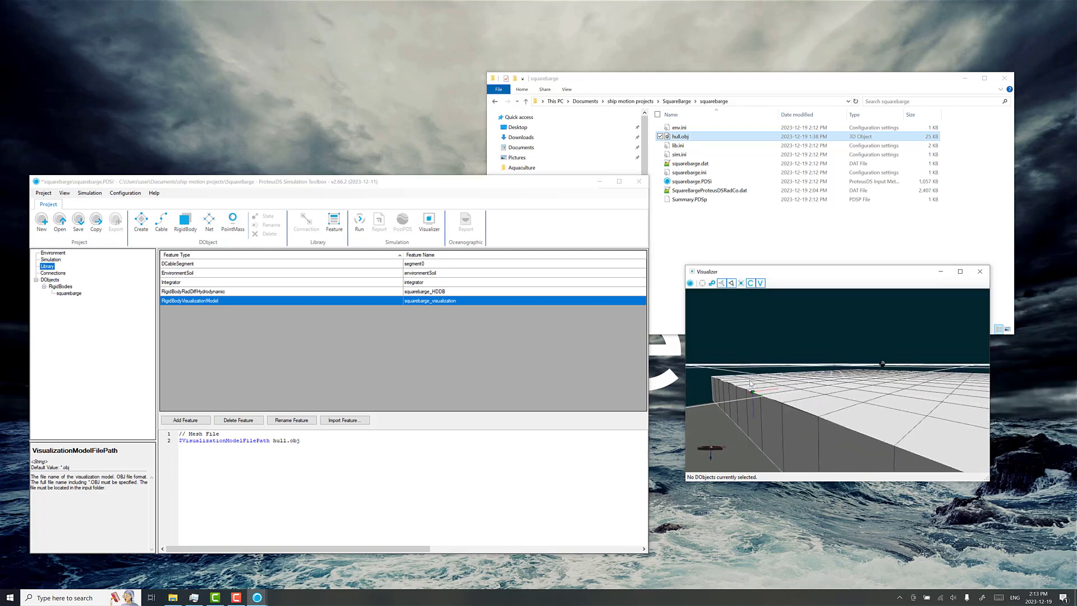
pyautogui.click(70, 293)
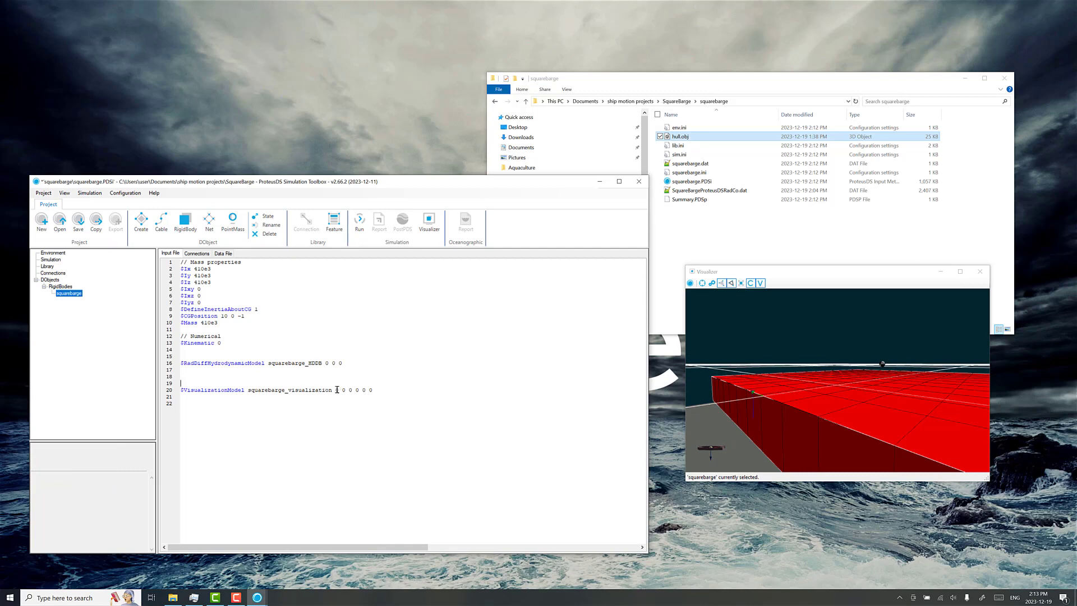
pyautogui.moveTo(753, 377); pyautogui.dragTo(796, 398)
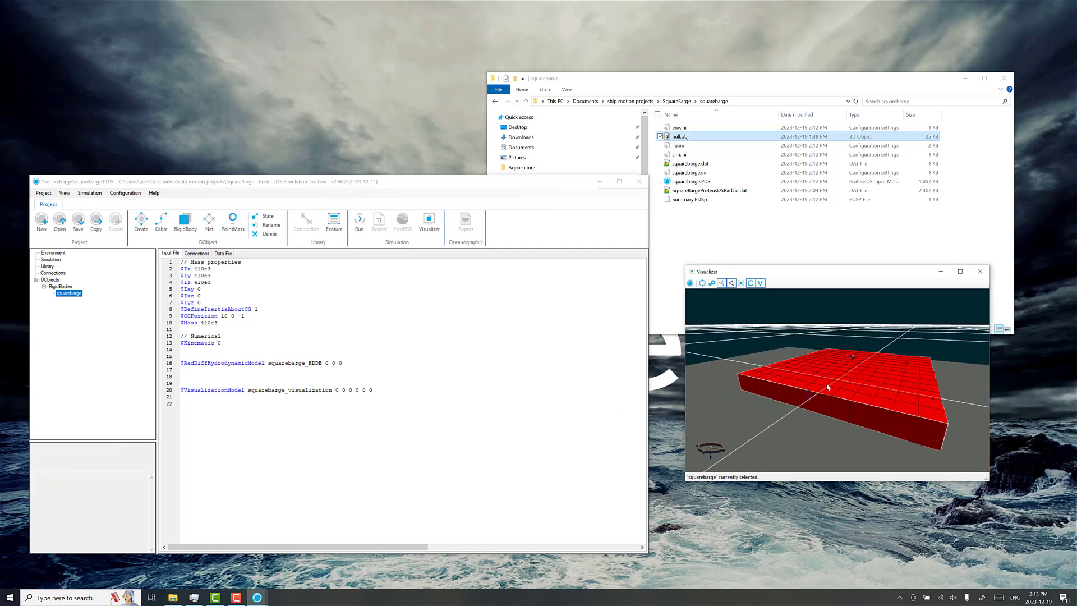
pyautogui.scroll(2, 817, 394)
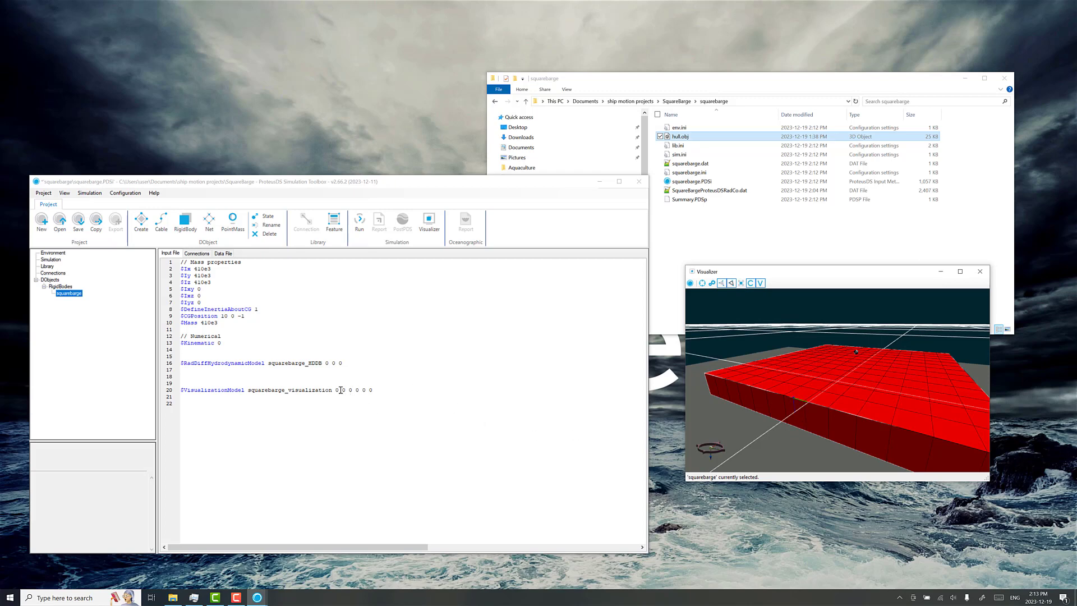
pyautogui.moveTo(335, 389); pyautogui.dragTo(373, 390)
pyautogui.scroll(2, 351, 418)
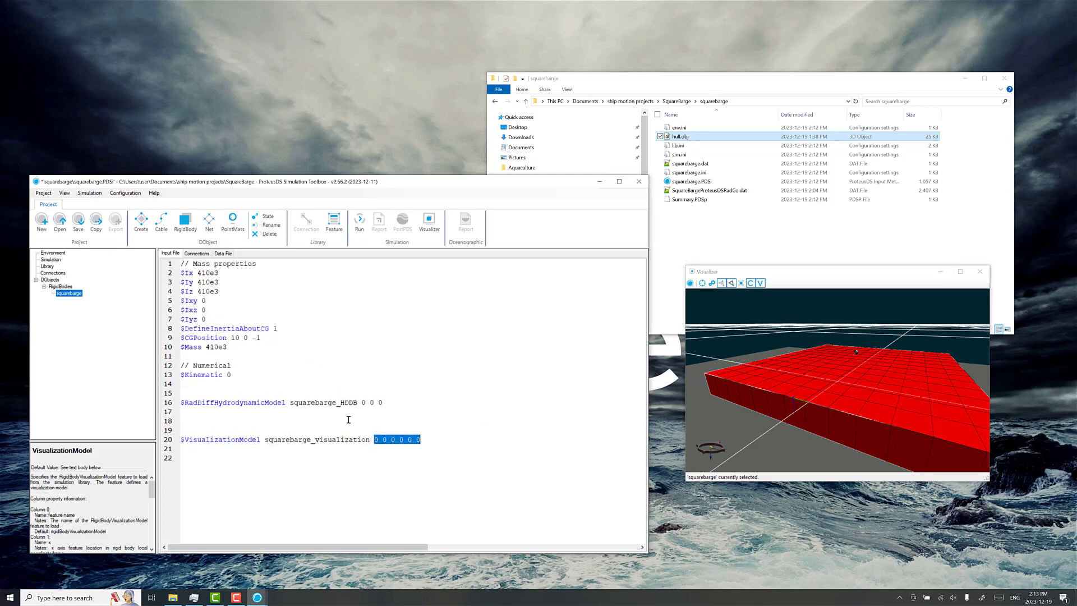
pyautogui.click(376, 423)
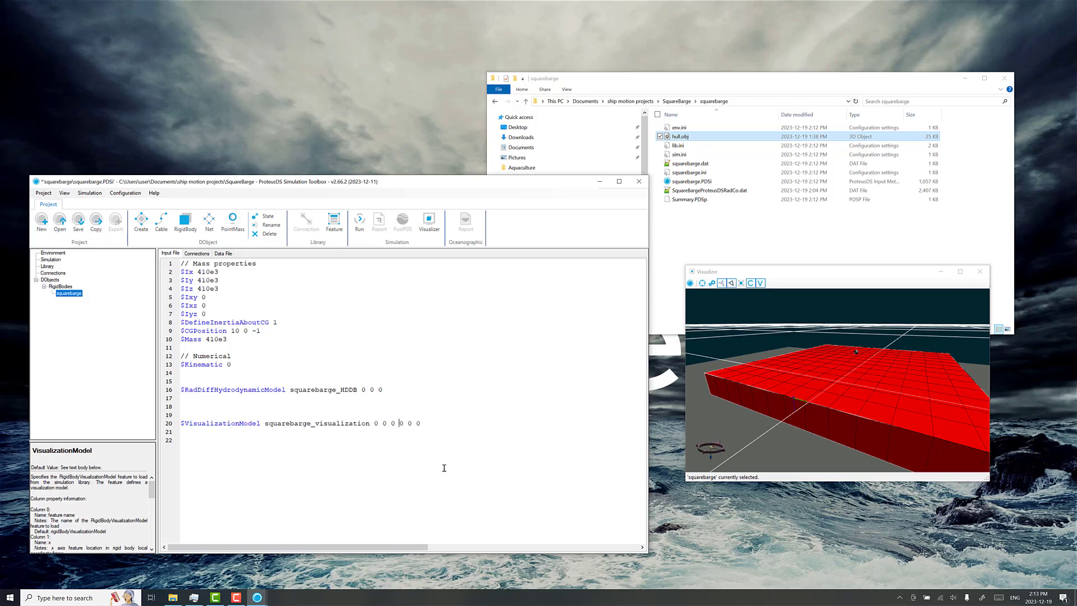
# Step: Set the VisualizationModel's first orientation value to 180 and check the flipped hull in an enlarged Visualizer window
pyautogui.write('18')
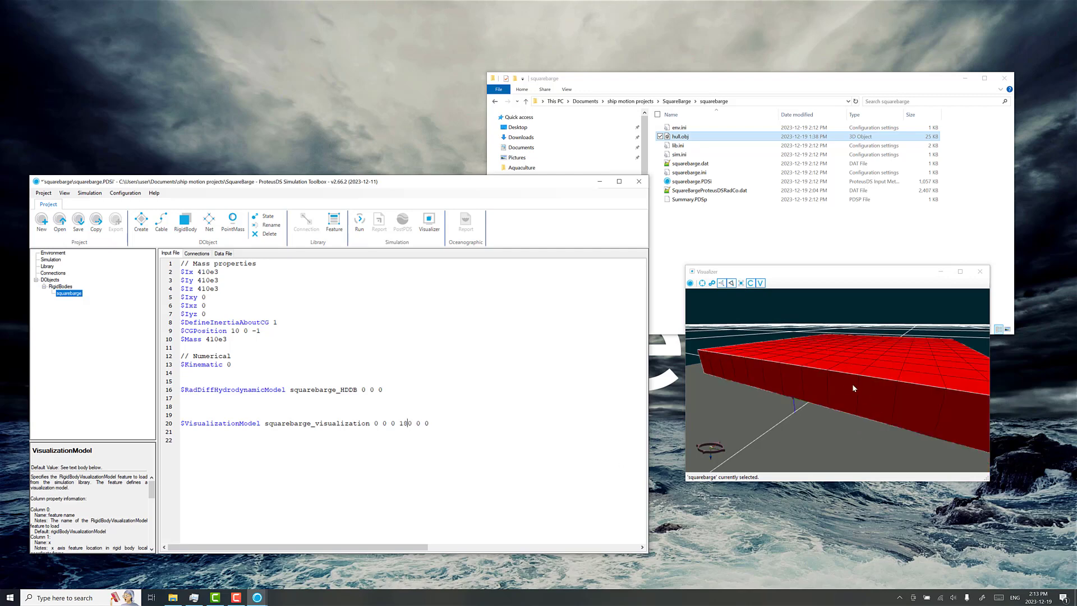
pyautogui.moveTo(852, 384); pyautogui.dragTo(805, 385)
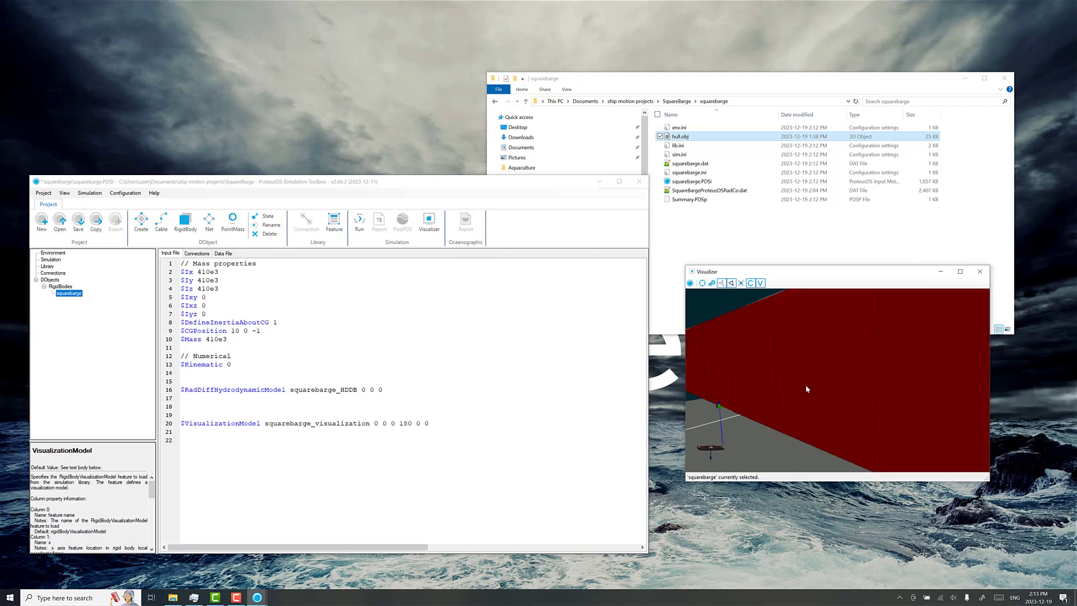
pyautogui.scroll(-2, 805, 385)
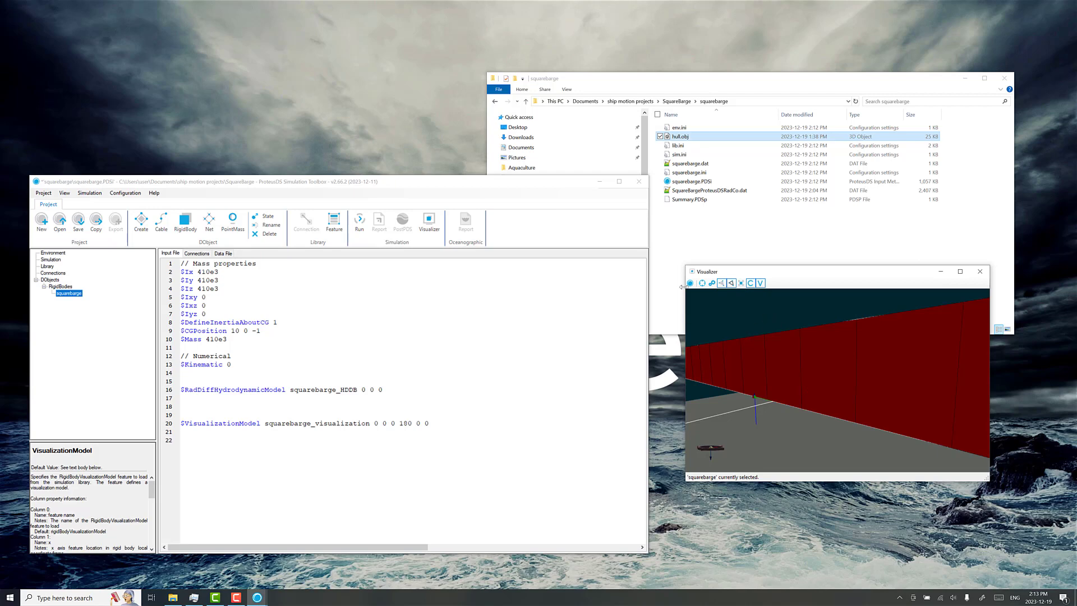
pyautogui.moveTo(683, 264); pyautogui.dragTo(365, 81)
pyautogui.scroll(-5, 576, 213)
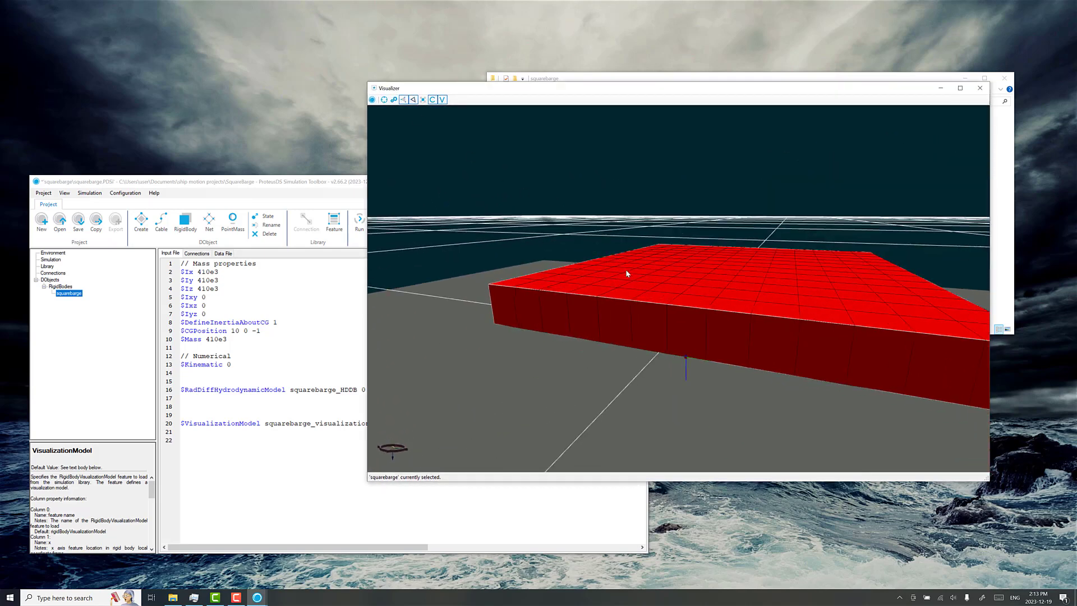
# Step: Display the hull as wireframe to examine the body frame and centre-of-gravity marker, and save the project
pyautogui.click(403, 99)
pyautogui.moveTo(658, 223); pyautogui.dragTo(599, 366)
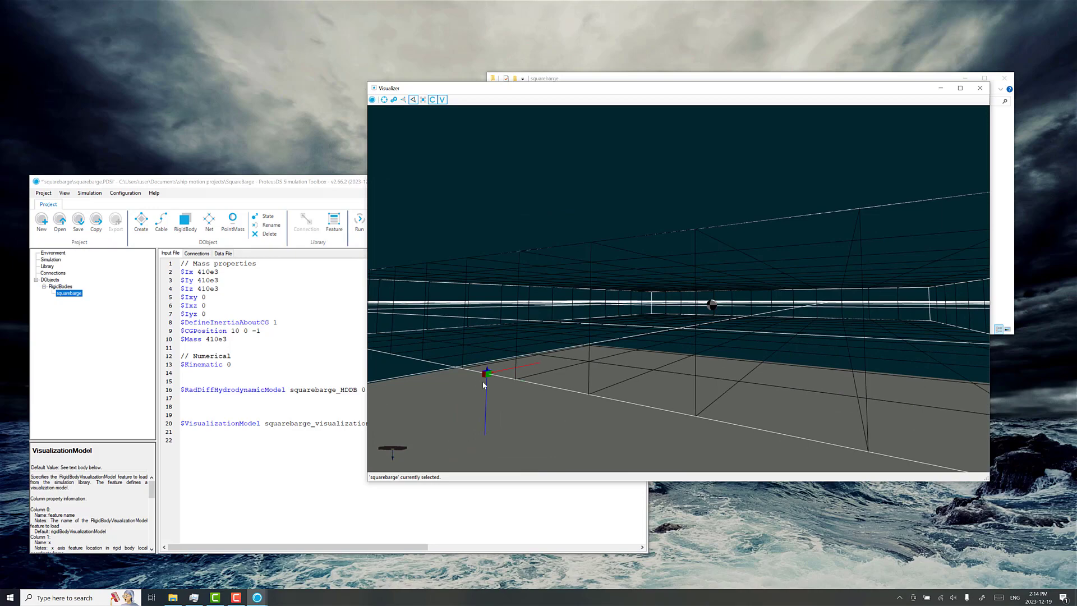
pyautogui.moveTo(484, 385)
pyautogui.mouseDown()
pyautogui.moveTo(550, 360)
pyautogui.moveTo(490, 389)
pyautogui.moveTo(476, 382)
pyautogui.moveTo(494, 373)
pyautogui.mouseUp()
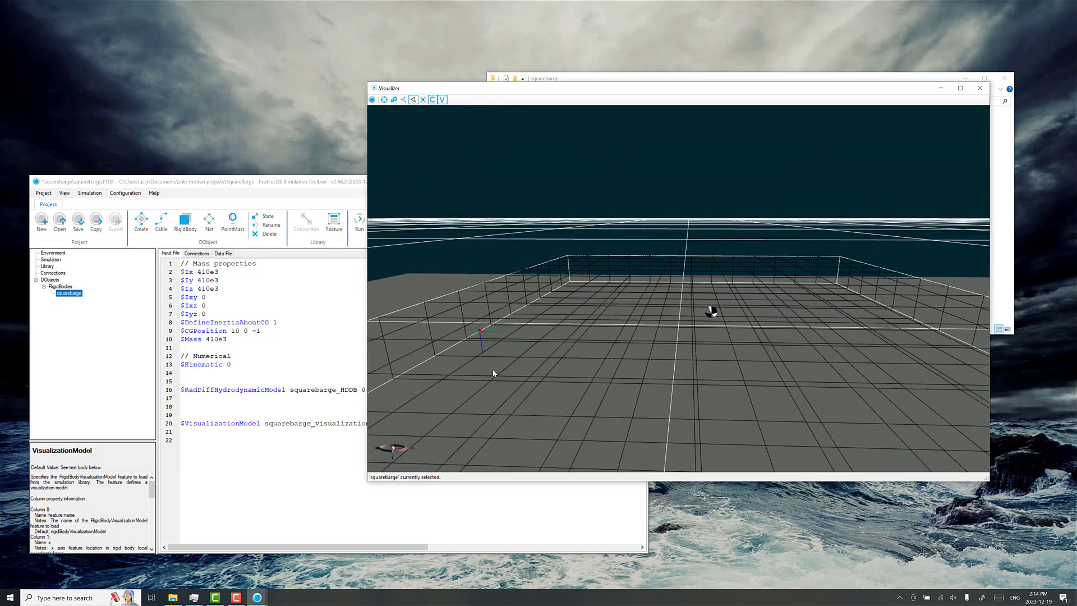
pyautogui.click(255, 360)
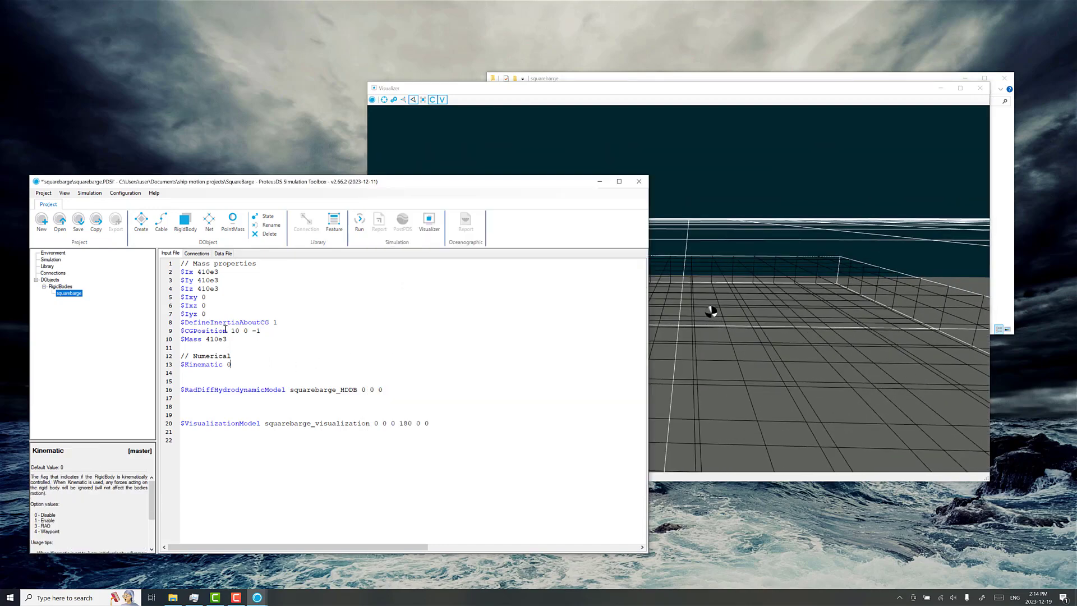
pyautogui.click(78, 221)
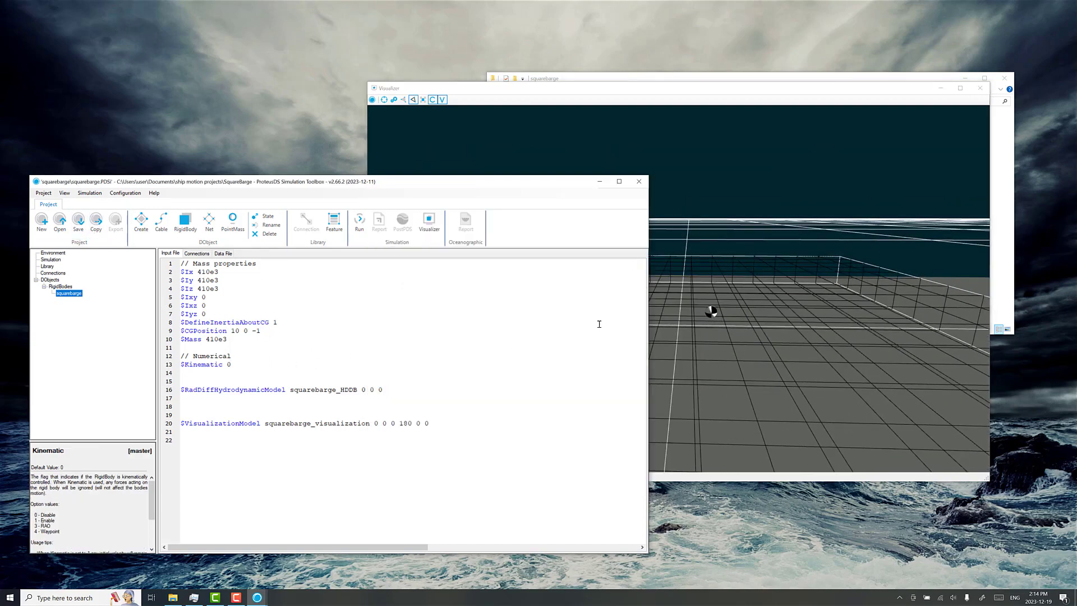
# Step: Return the Visualizer to solid display and examine the hull's sides and top surface
pyautogui.scroll(-5, 711, 303)
pyautogui.click(687, 236)
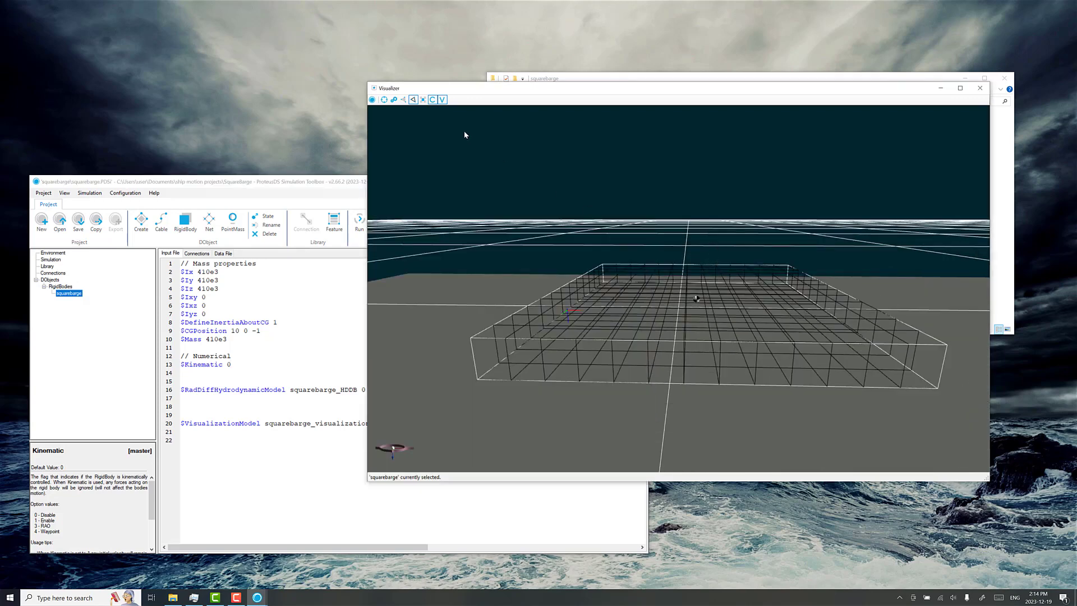
pyautogui.click(403, 99)
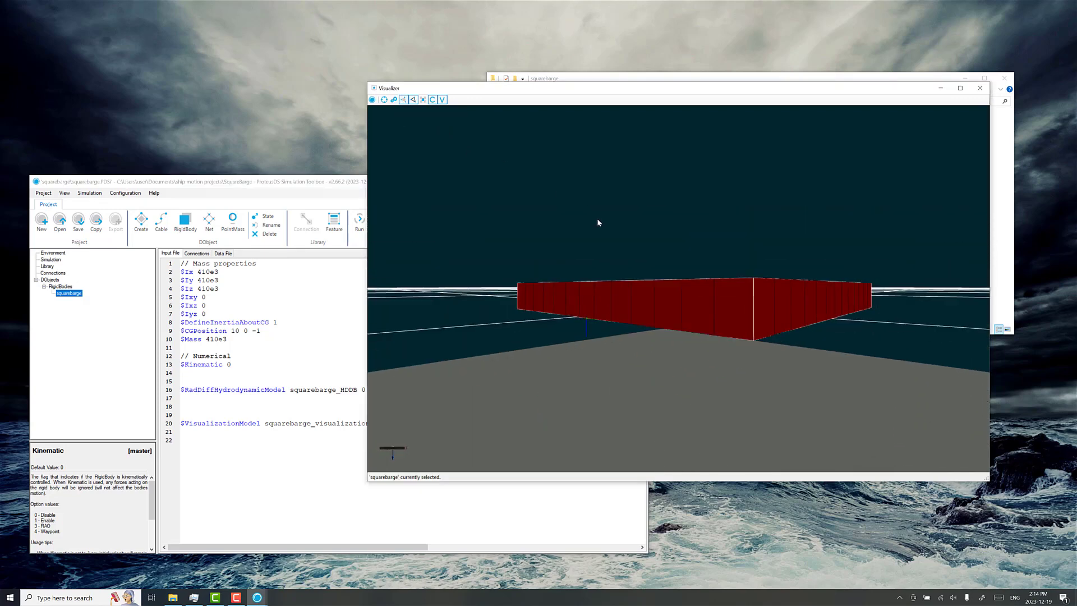
pyautogui.moveTo(598, 223); pyautogui.dragTo(583, 293)
# Step: Define the squarebarge's initial state with a Z position of -1 m and save the project
pyautogui.click(248, 294)
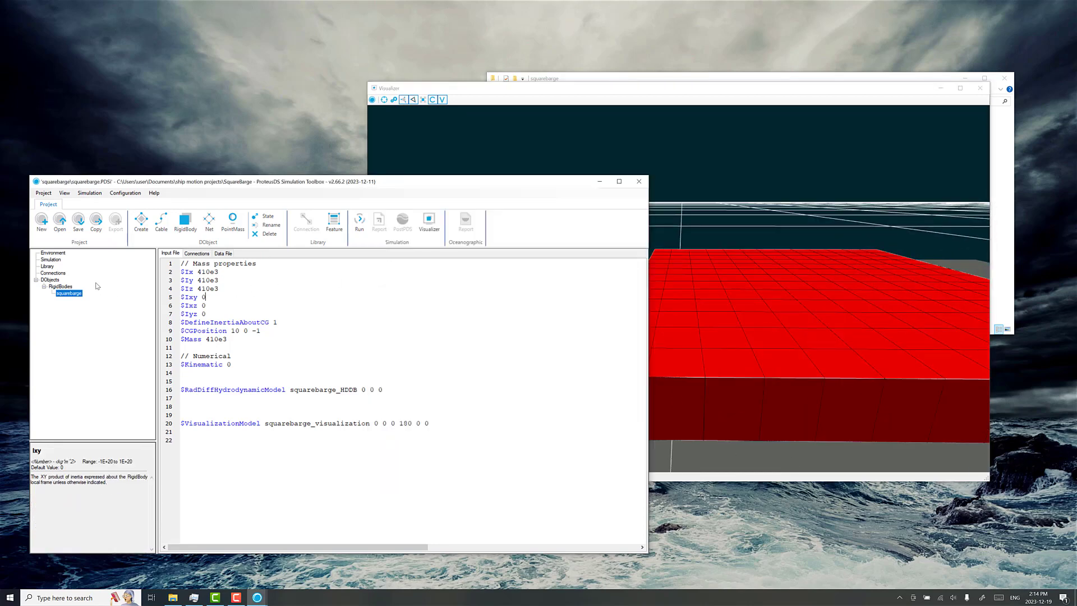
pyautogui.click(267, 216)
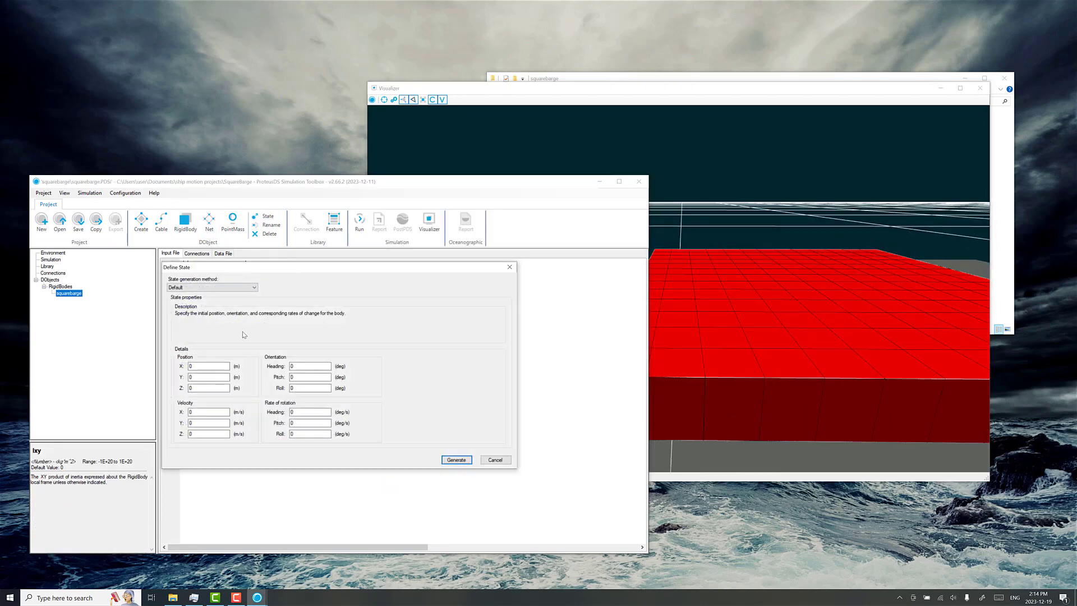
pyautogui.press('Escape')
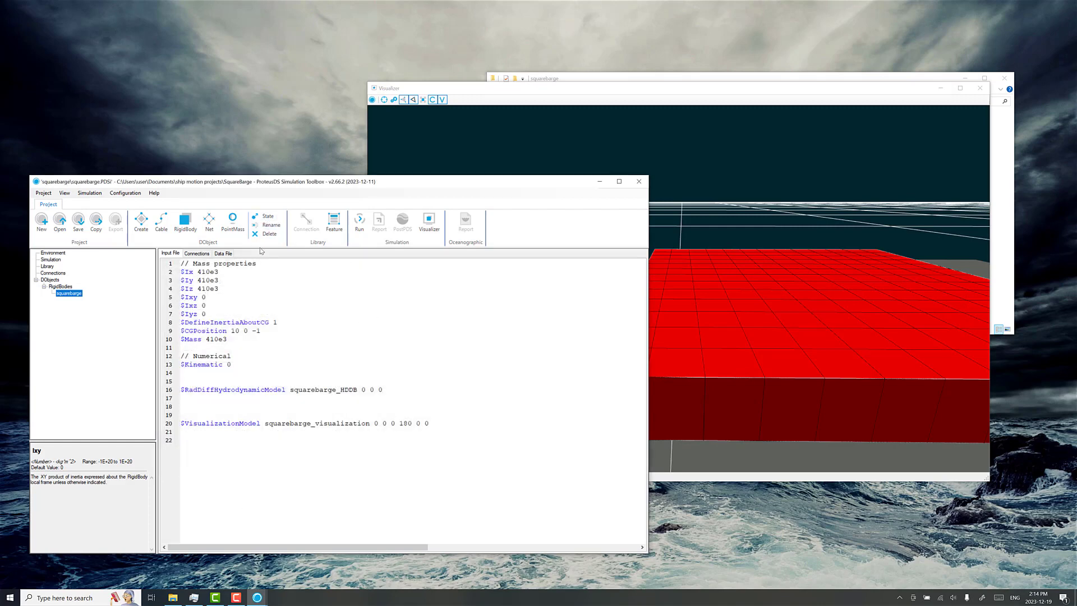
pyautogui.click(267, 216)
pyautogui.doubleClick(201, 389)
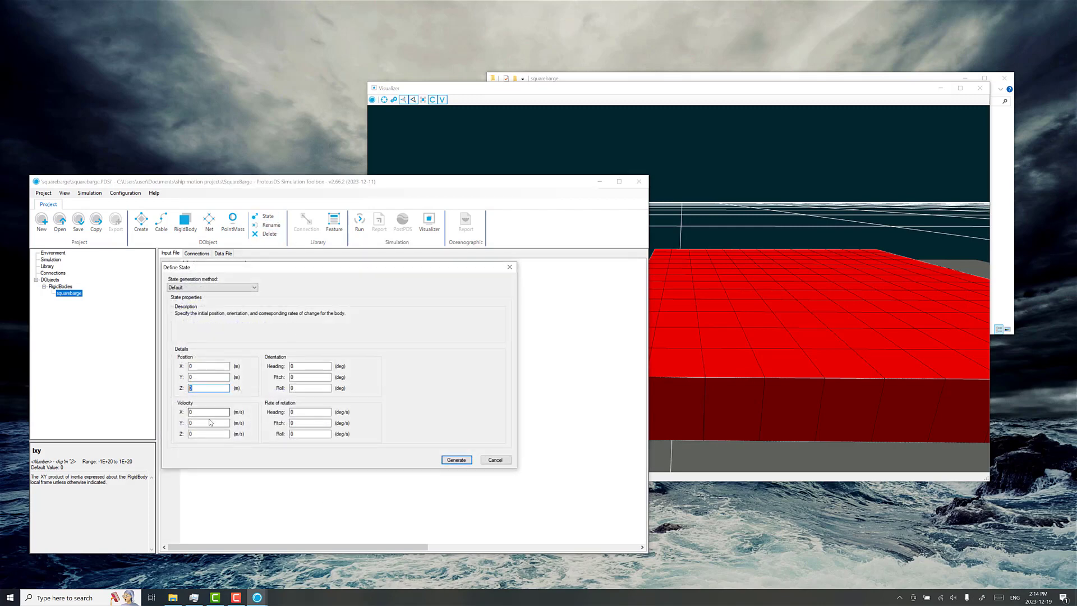
pyautogui.write('-1')
pyautogui.press('Return')
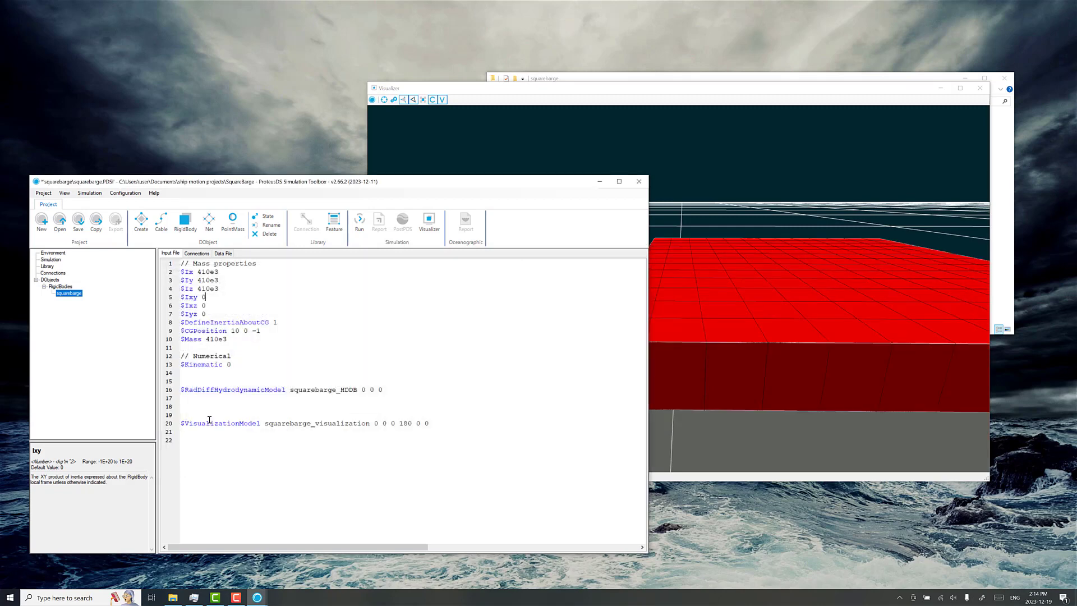
pyautogui.click(78, 222)
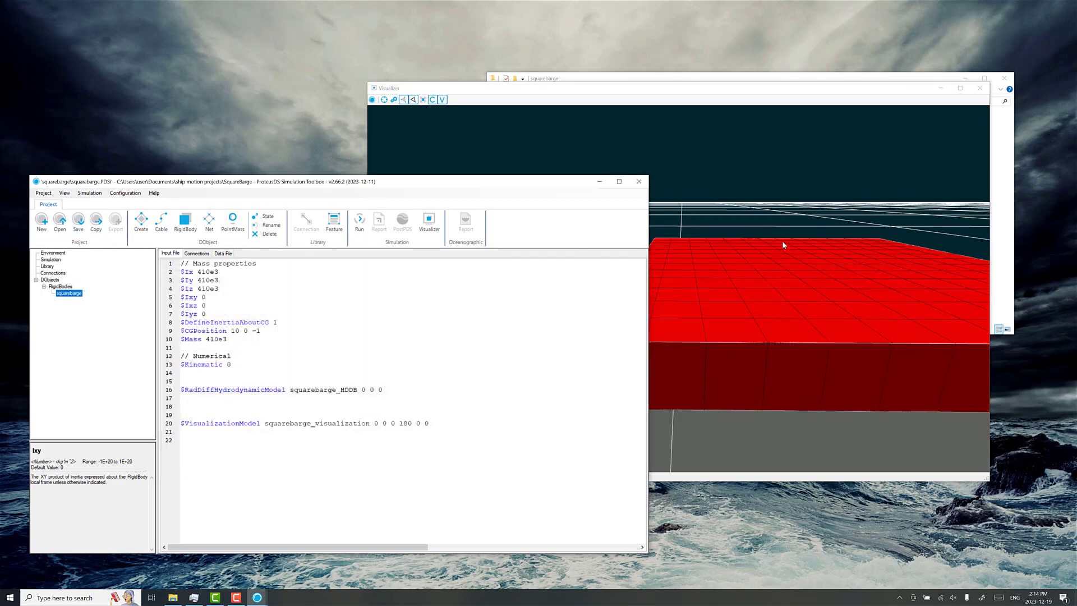
# Step: Check the raised barge in the Visualizer, run the simulation and load its results in PostPDS with the default load options
pyautogui.moveTo(781, 241); pyautogui.dragTo(781, 271)
pyautogui.click(289, 187)
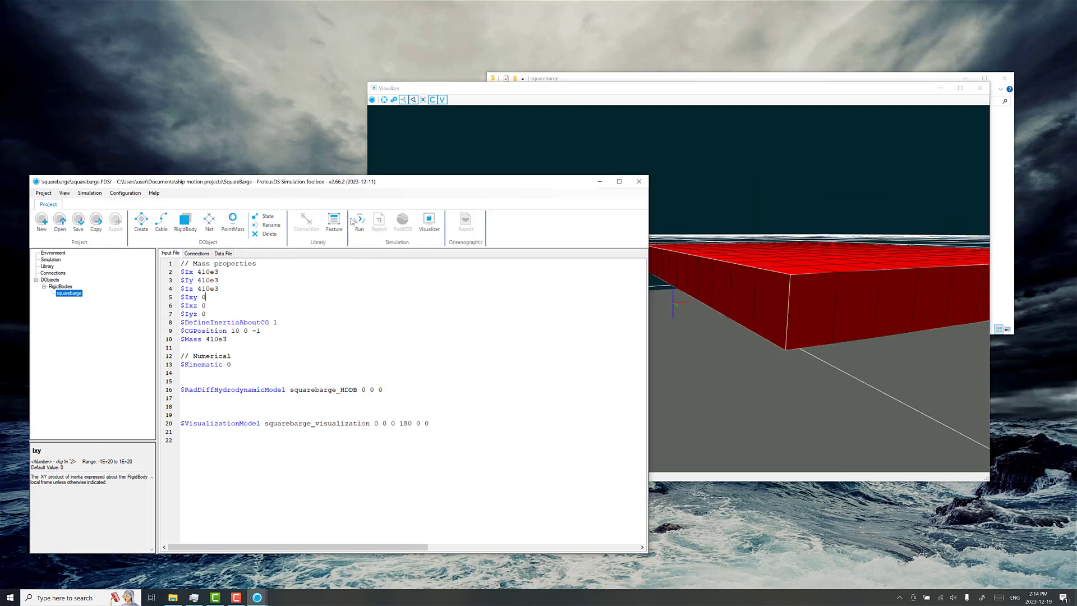
pyautogui.click(359, 221)
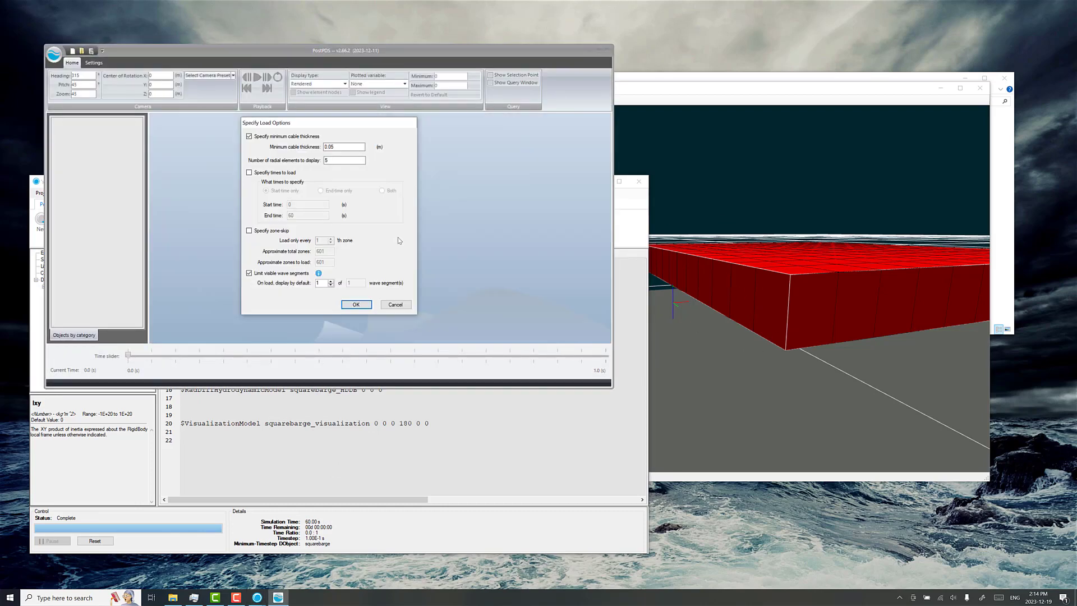
pyautogui.click(356, 304)
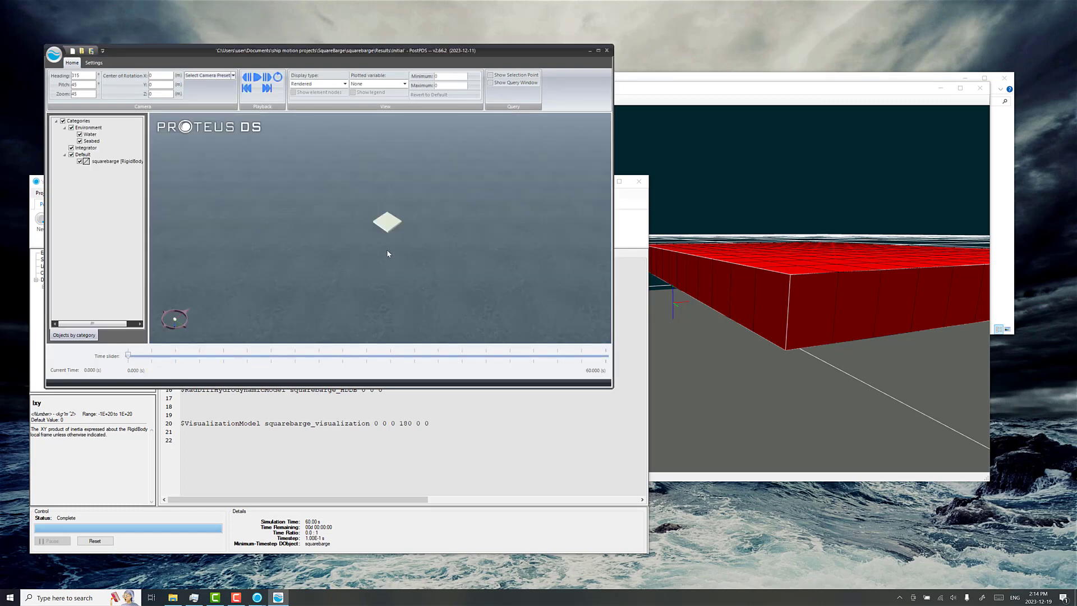
# Step: Enlarge the PostPDS window and frame the barge close up near the water surface
pyautogui.moveTo(387, 252); pyautogui.dragTo(406, 182)
pyautogui.scroll(7, 406, 220)
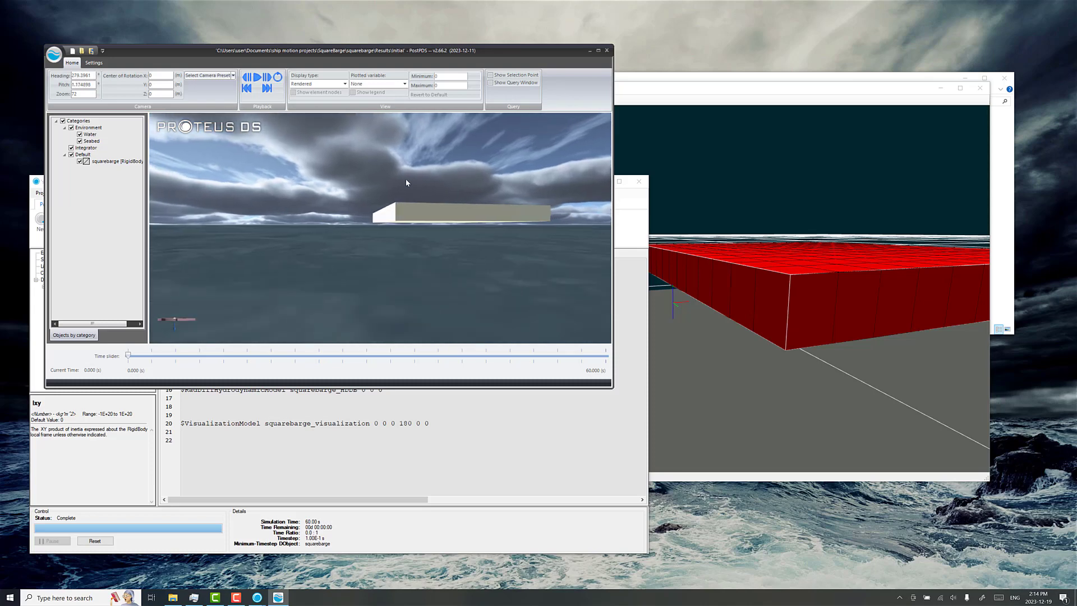
pyautogui.moveTo(611, 387); pyautogui.dragTo(836, 524)
pyautogui.moveTo(606, 334); pyautogui.dragTo(624, 341)
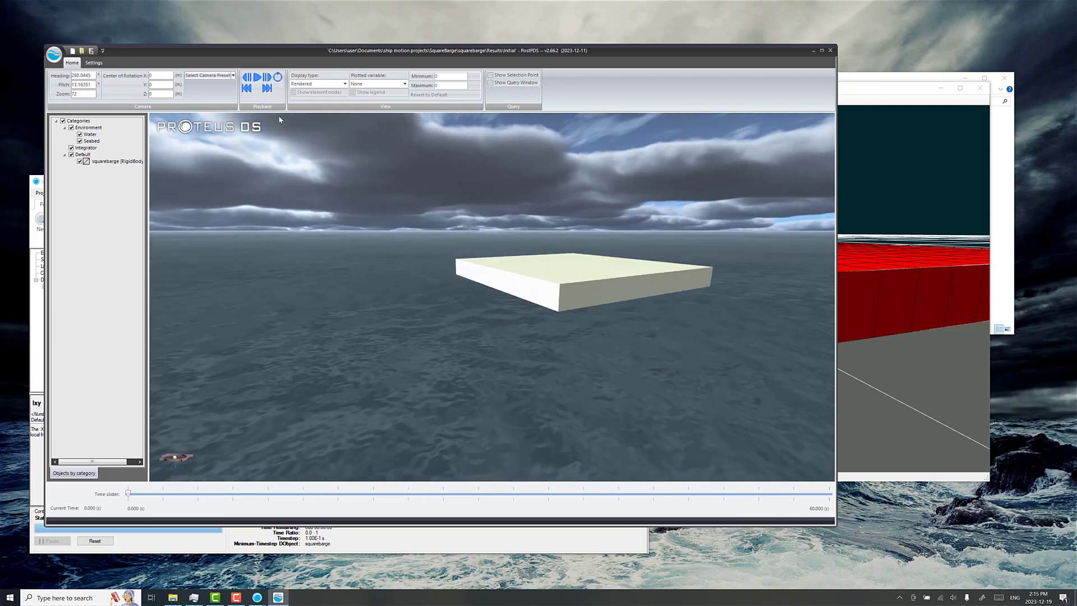
# Step: Play back the simulation and examine how the barge floats at the waterline from several angles, and pause playback
pyautogui.click(257, 77)
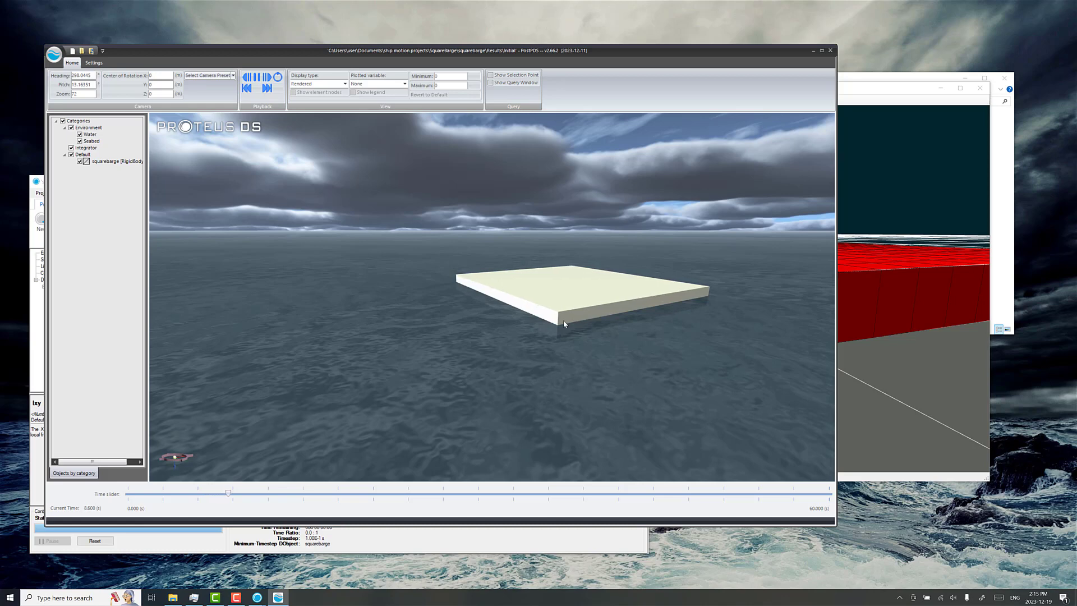
pyautogui.moveTo(573, 321); pyautogui.dragTo(509, 322)
pyautogui.scroll(5, 526, 328)
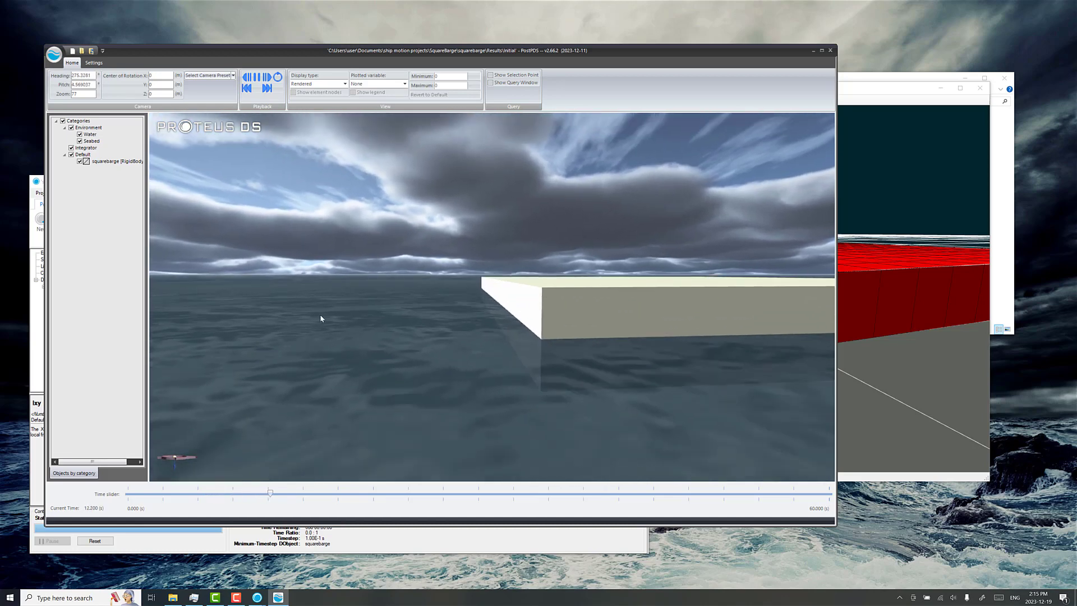
pyautogui.moveTo(440, 319); pyautogui.dragTo(518, 339)
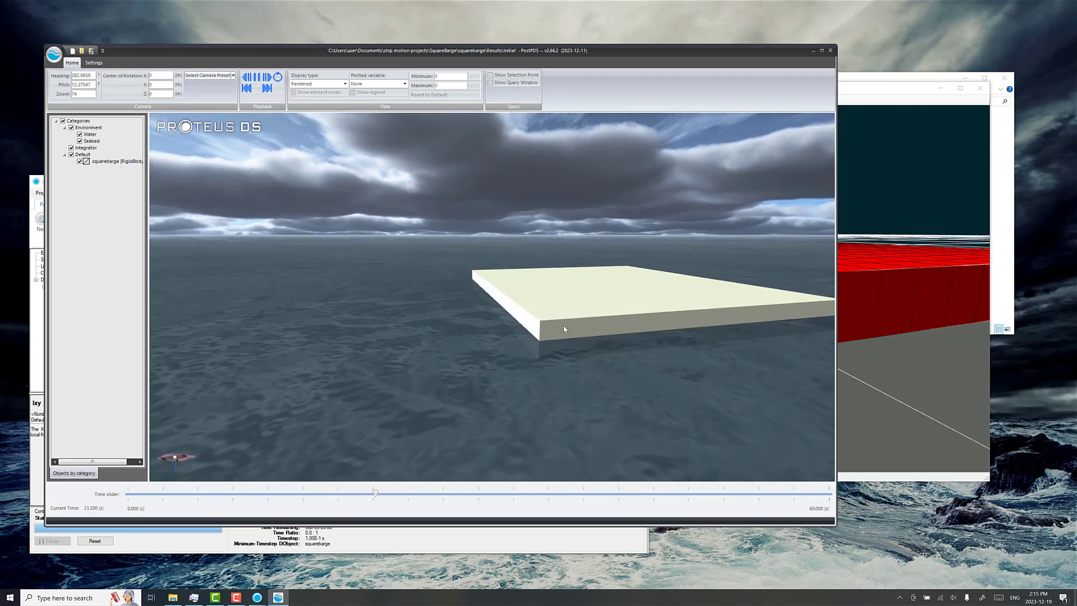
pyautogui.moveTo(502, 300); pyautogui.dragTo(607, 298)
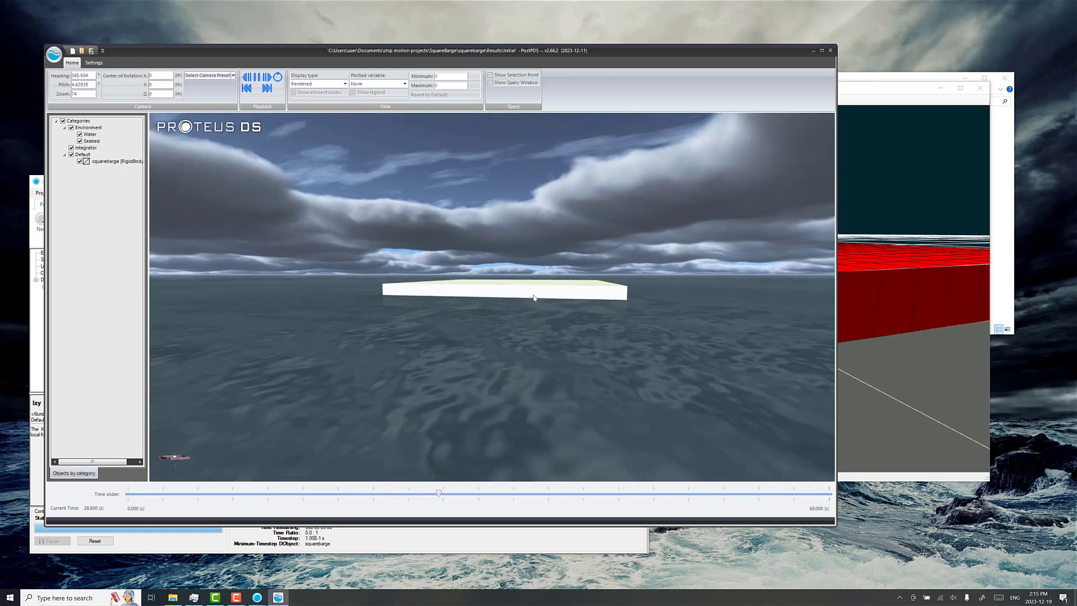
pyautogui.moveTo(538, 291); pyautogui.dragTo(493, 298)
pyautogui.moveTo(613, 301); pyautogui.dragTo(575, 303)
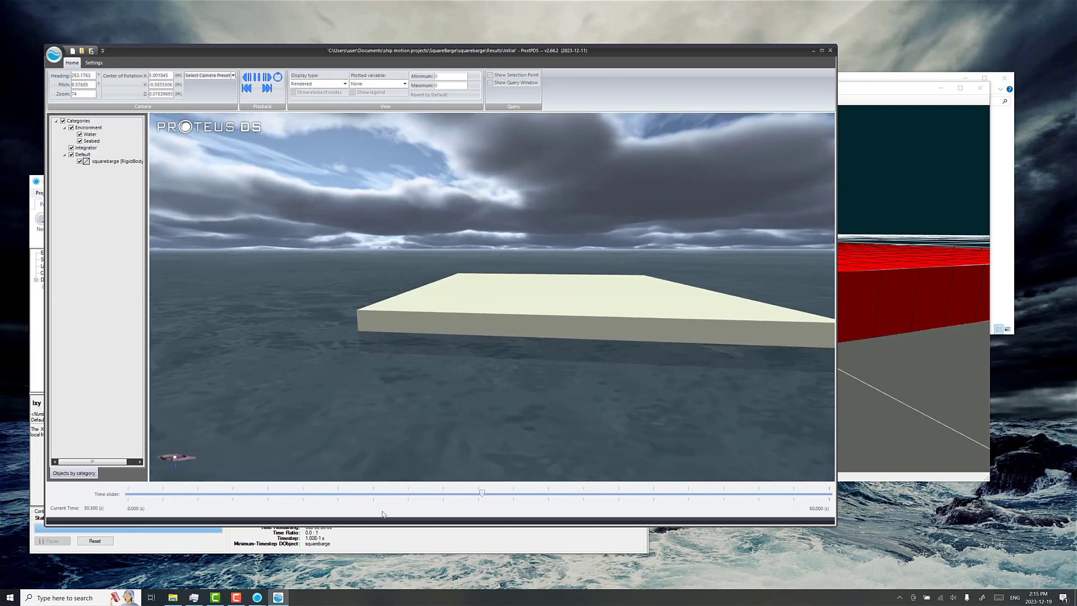
pyautogui.click(256, 80)
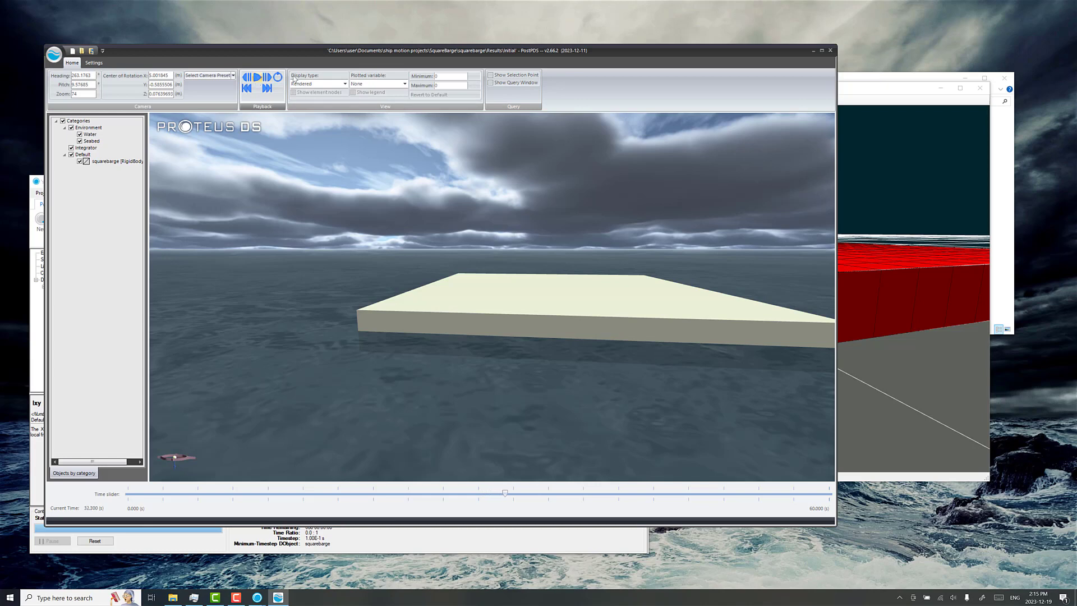
# Step: Minimize PostPDS and reset the completed simulation run to make the squarebarge project editable again
pyautogui.click(813, 51)
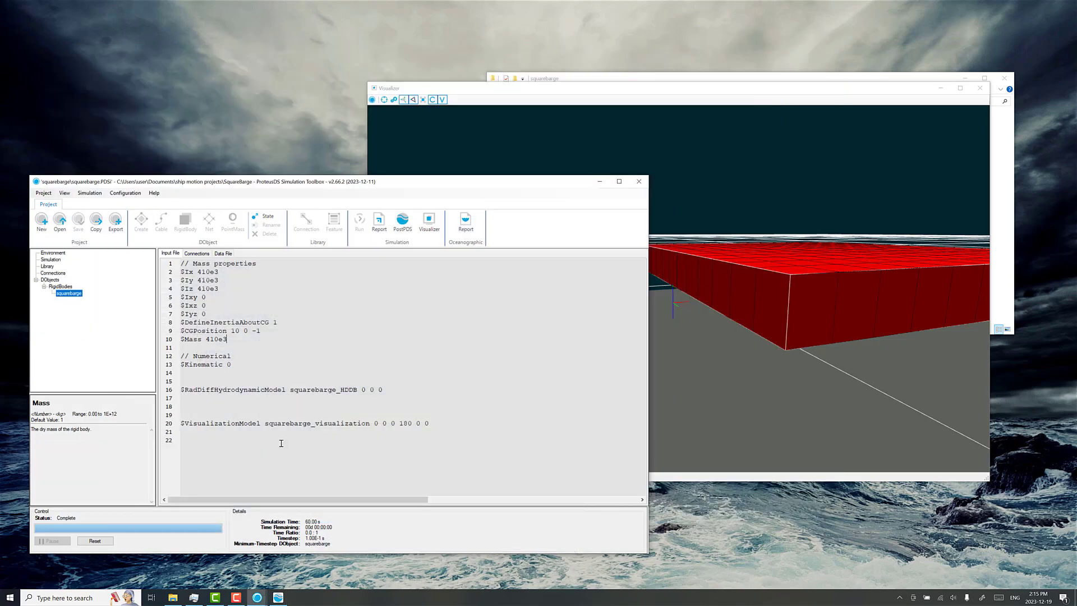
pyautogui.click(95, 541)
pyautogui.click(557, 326)
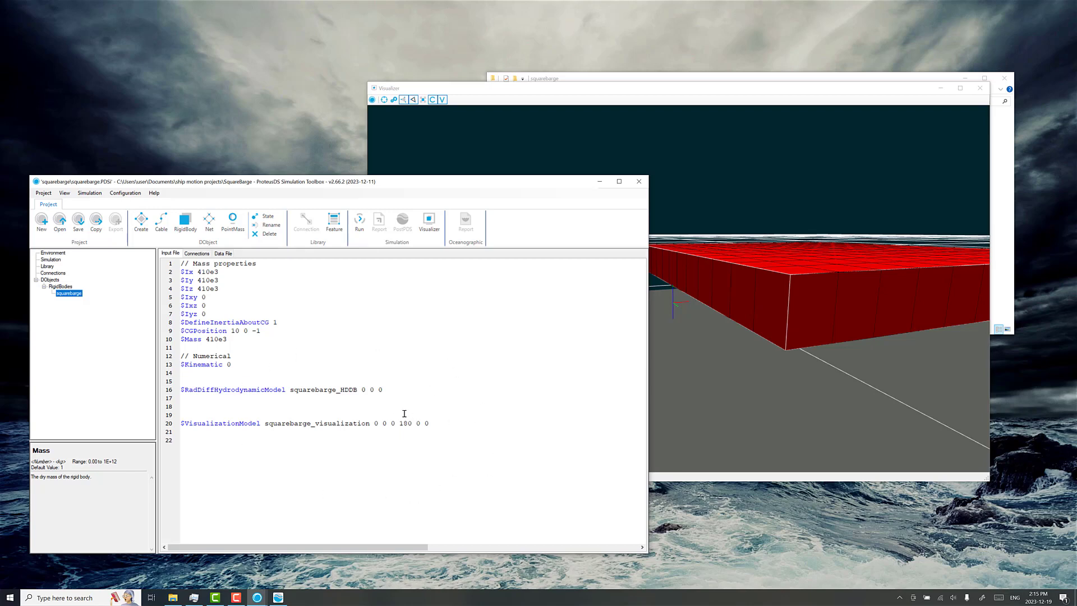
# Step: Set the squarebarge's initial pitch rate of rotation to 15 deg/s and generate the state
pyautogui.click(267, 216)
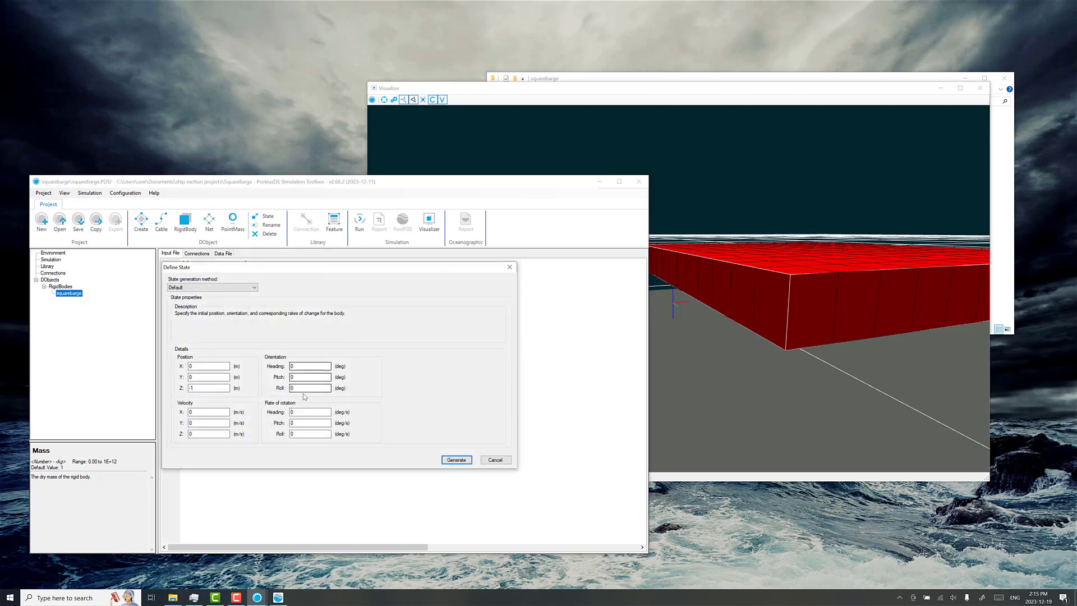
pyautogui.doubleClick(296, 423)
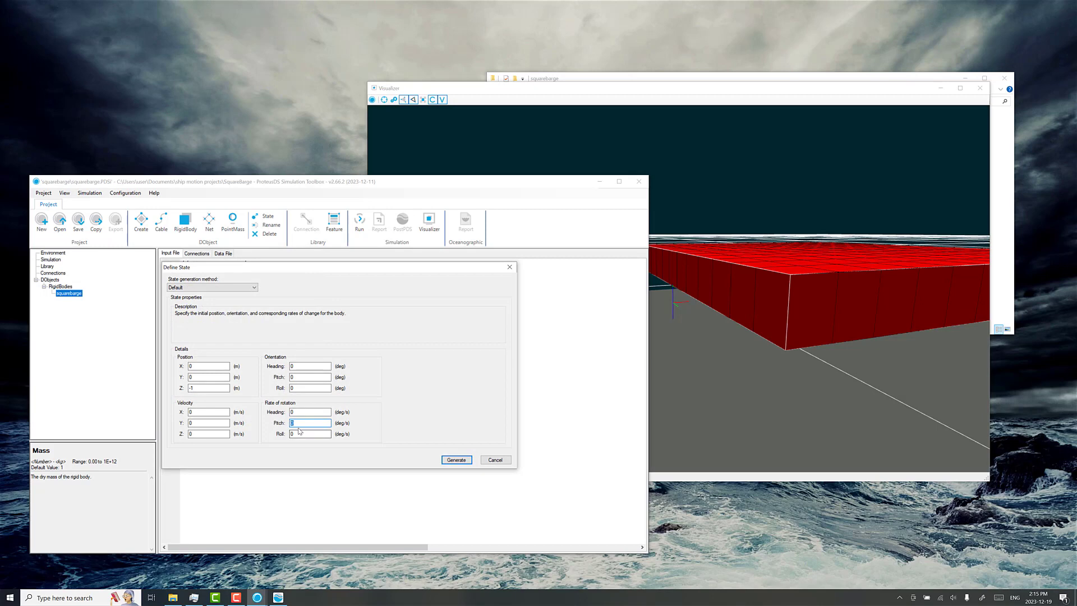
pyautogui.press('Return')
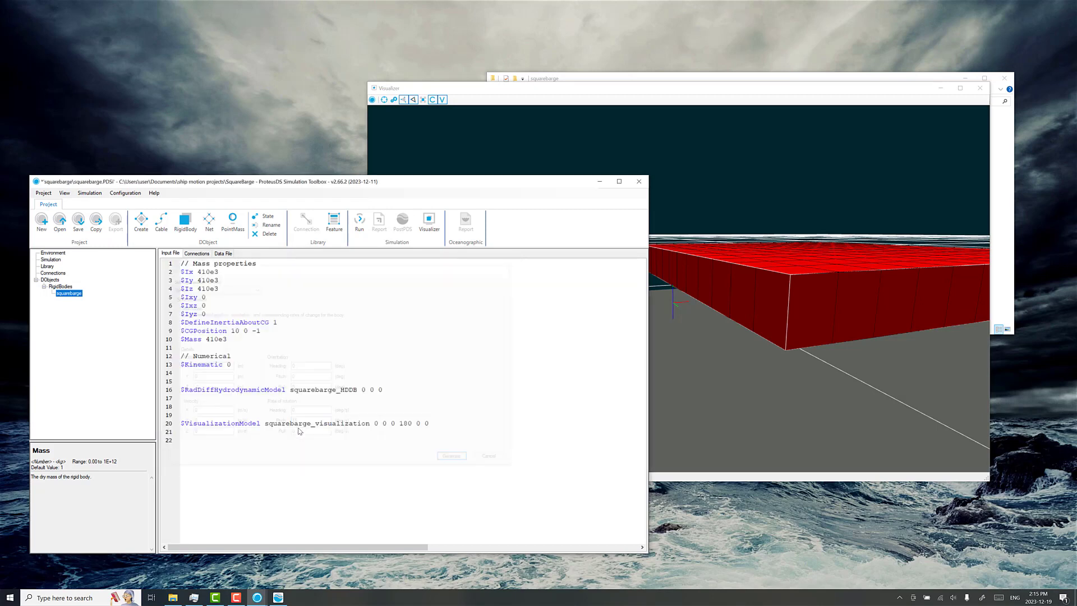
# Step: Set the initial pitch rate to 0 and the pitch orientation to 15 deg, generate the state and view the tilted hull
pyautogui.click(267, 216)
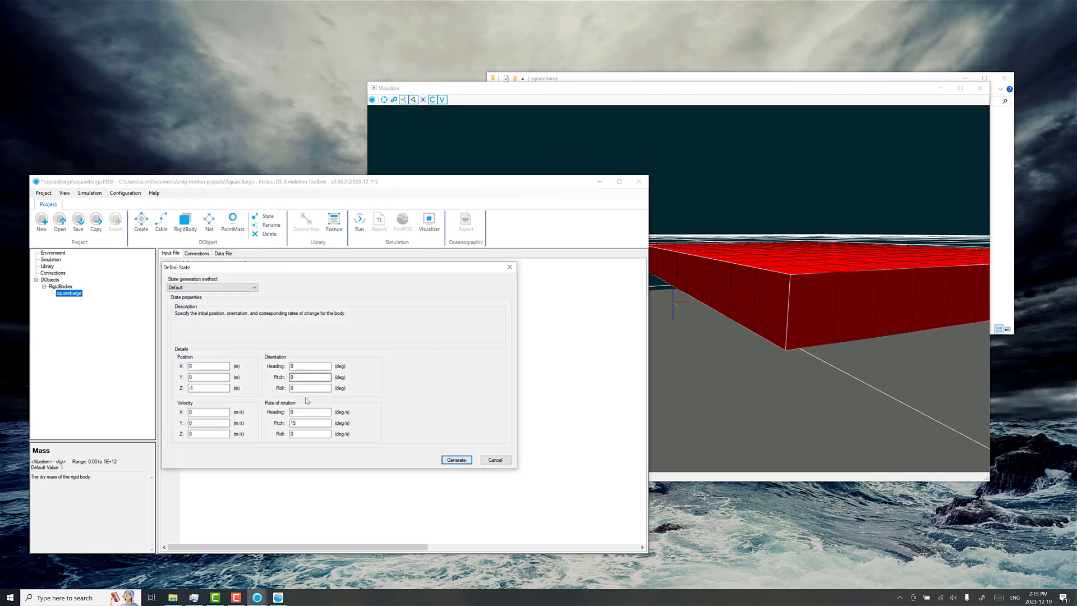
pyautogui.doubleClick(295, 423)
pyautogui.click(456, 459)
pyautogui.click(787, 314)
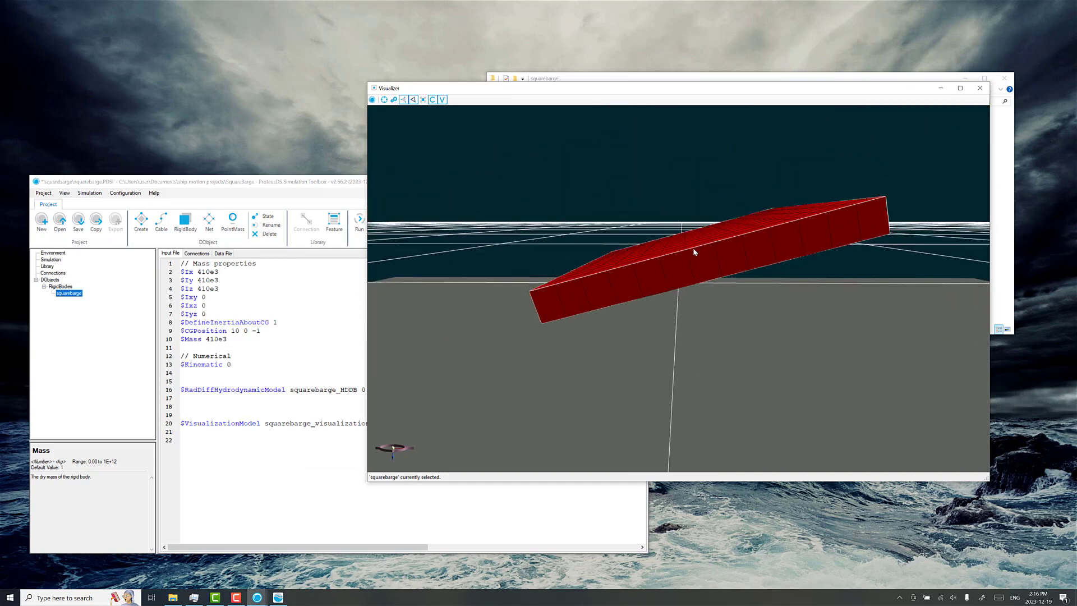
# Step: Change the squarebarge's initial Z position to lower the pitched barge, and generate the state
pyautogui.click(265, 218)
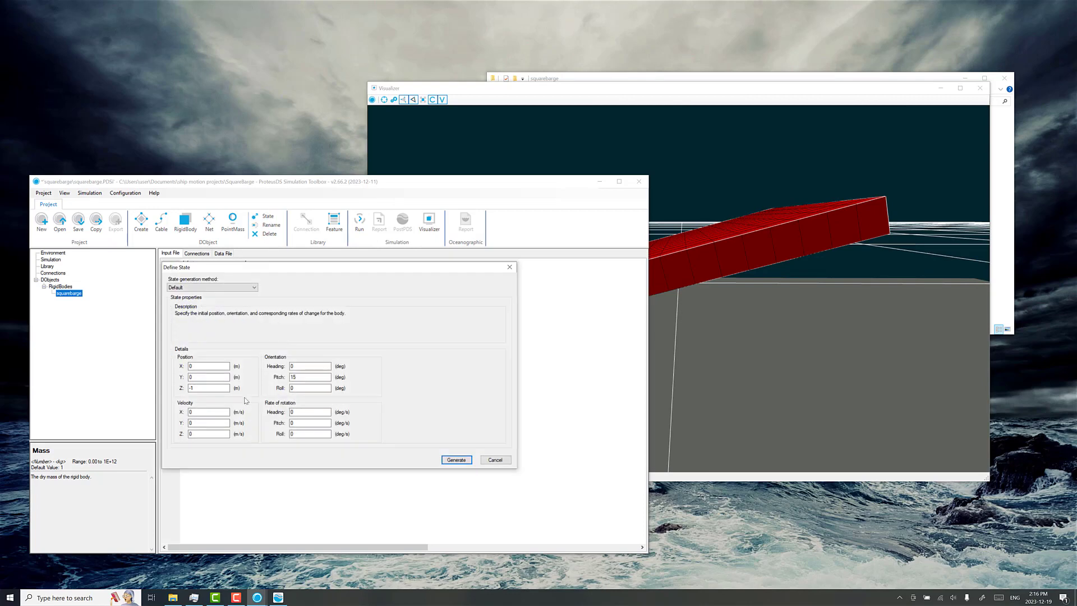
pyautogui.click(200, 389)
pyautogui.press('Return')
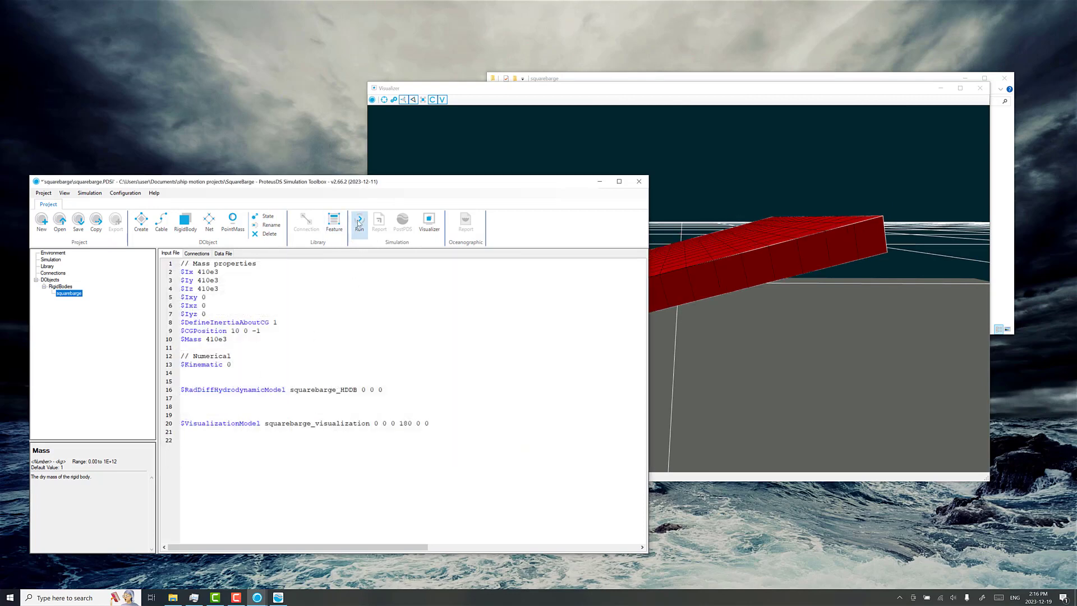
# Step: Run the squarebarge simulation from the lowered, pitched initial state
pyautogui.click(359, 222)
pyautogui.click(565, 327)
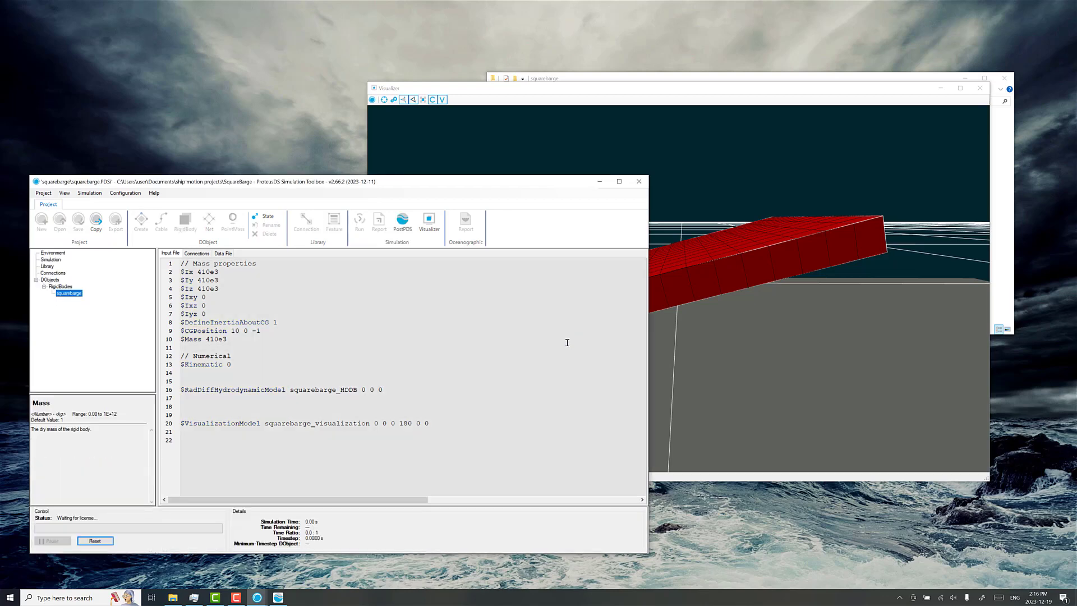
pyautogui.click(701, 335)
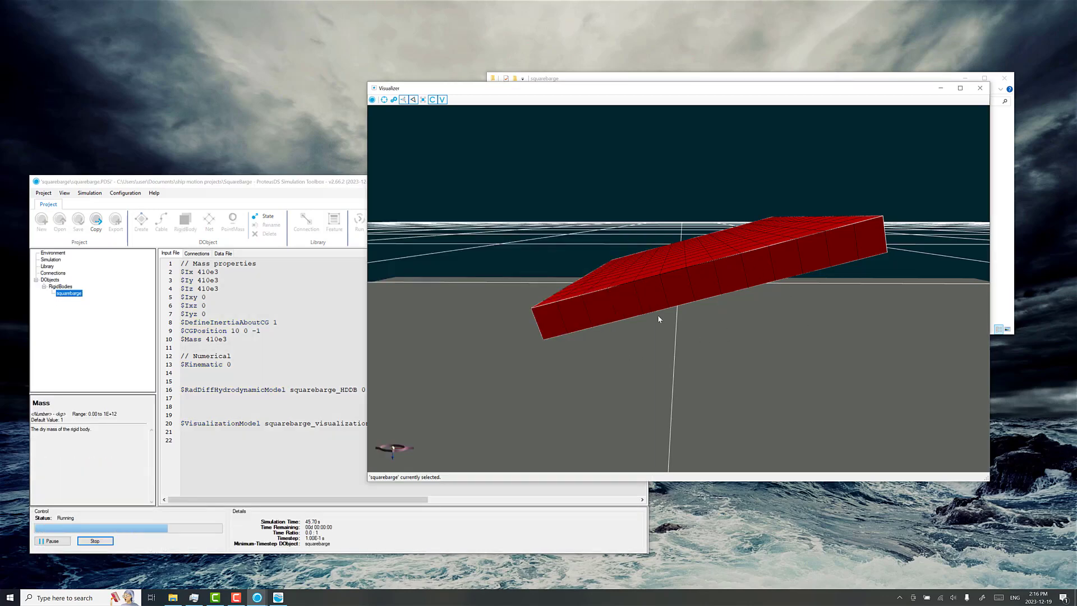
# Step: Switch to PostPDS and reload the entire current simulation, replacing the loaded squarebarge results
pyautogui.click(276, 599)
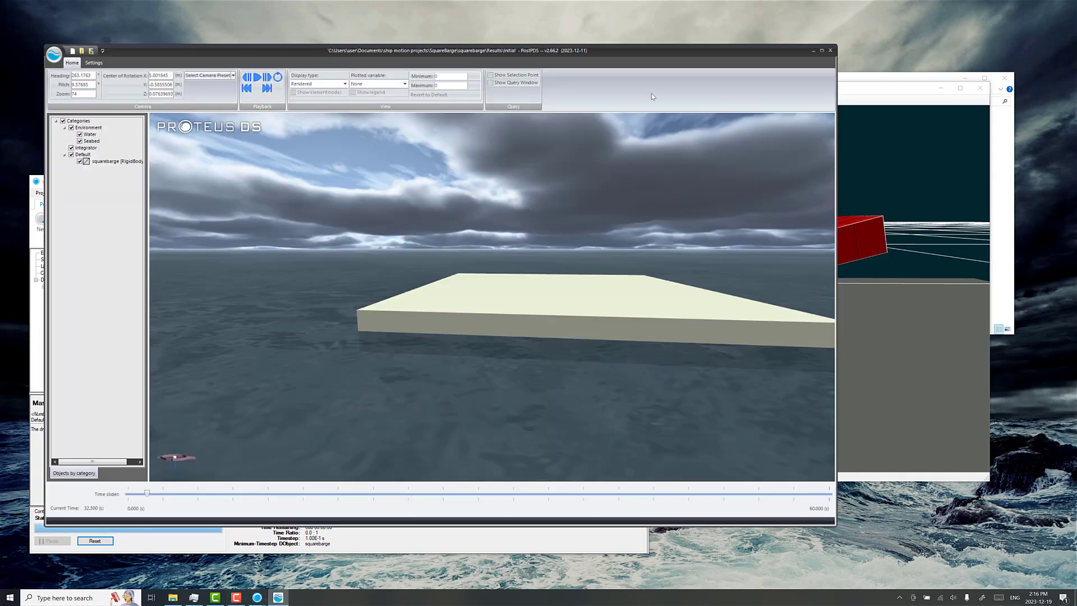
pyautogui.moveTo(605, 51); pyautogui.dragTo(644, 50)
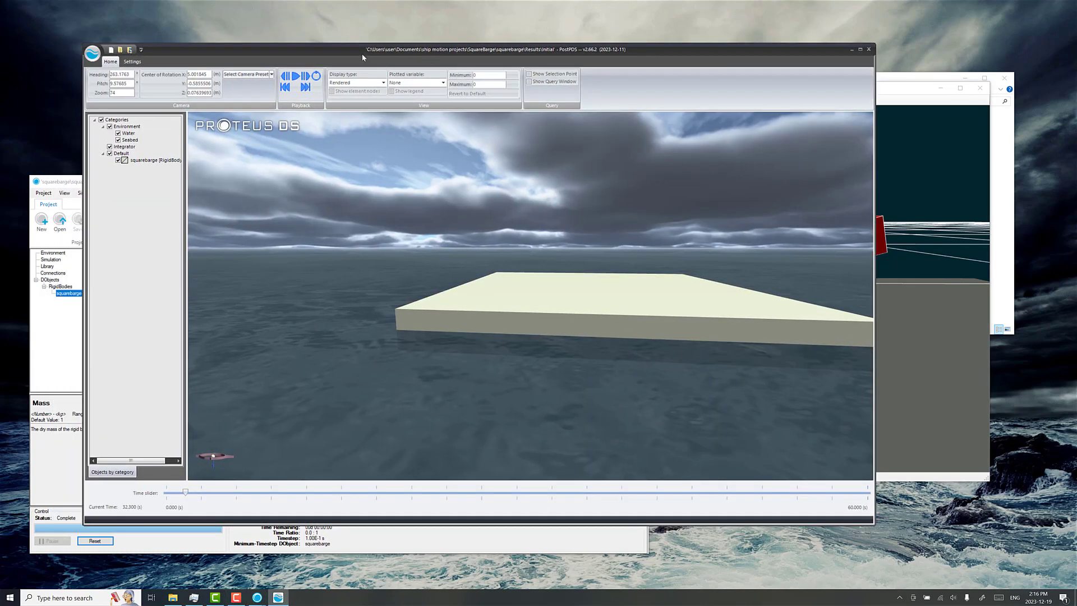
pyautogui.click(130, 53)
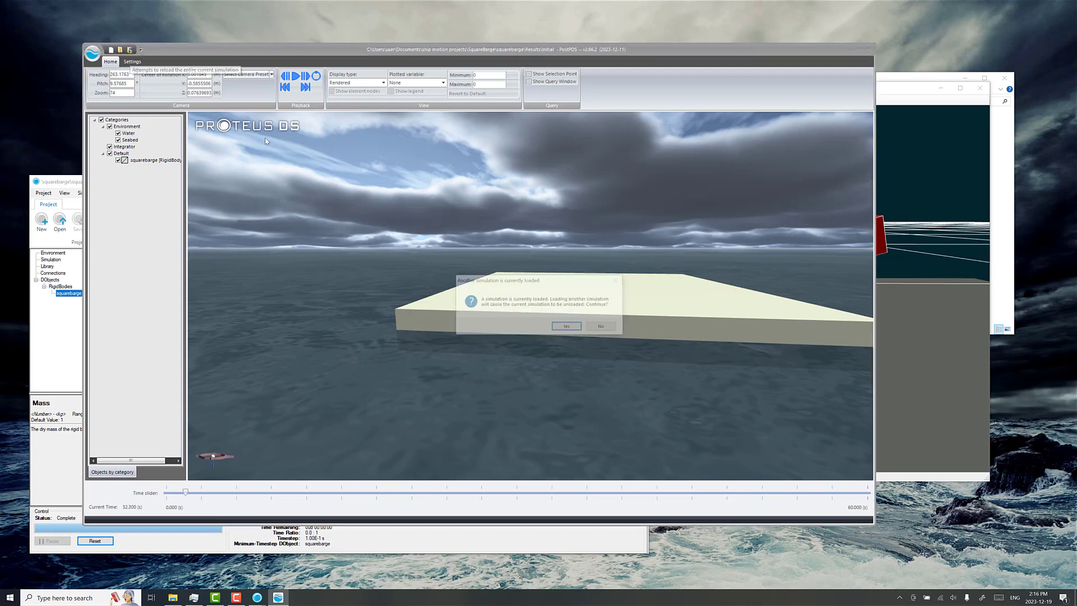
pyautogui.click(558, 331)
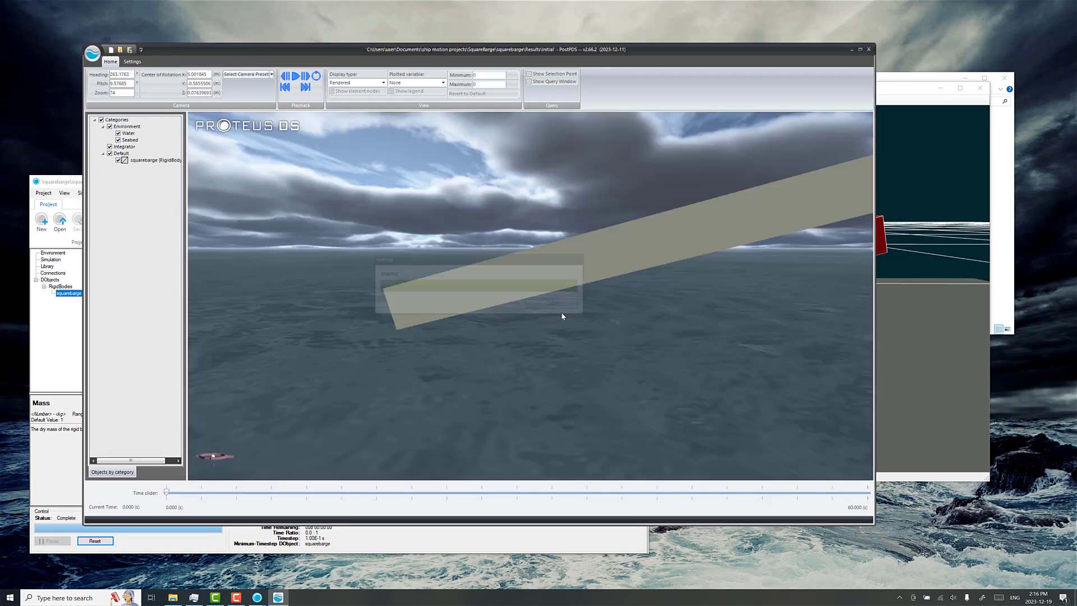
# Step: Play back the reloaded results with the whole barge in view to watch its pitch motion
pyautogui.moveTo(601, 295); pyautogui.dragTo(575, 288)
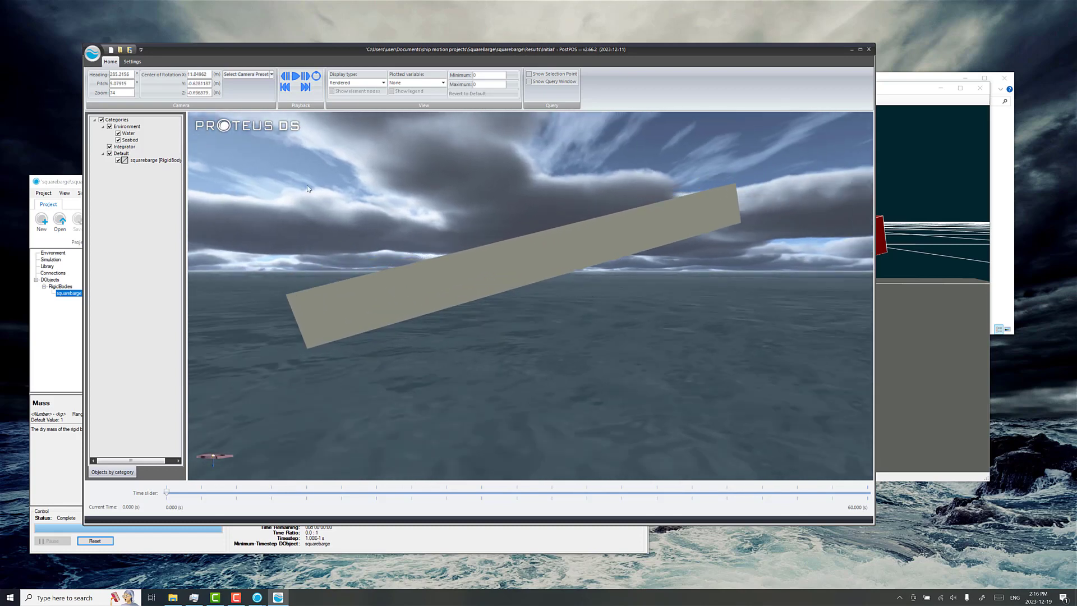
pyautogui.click(295, 77)
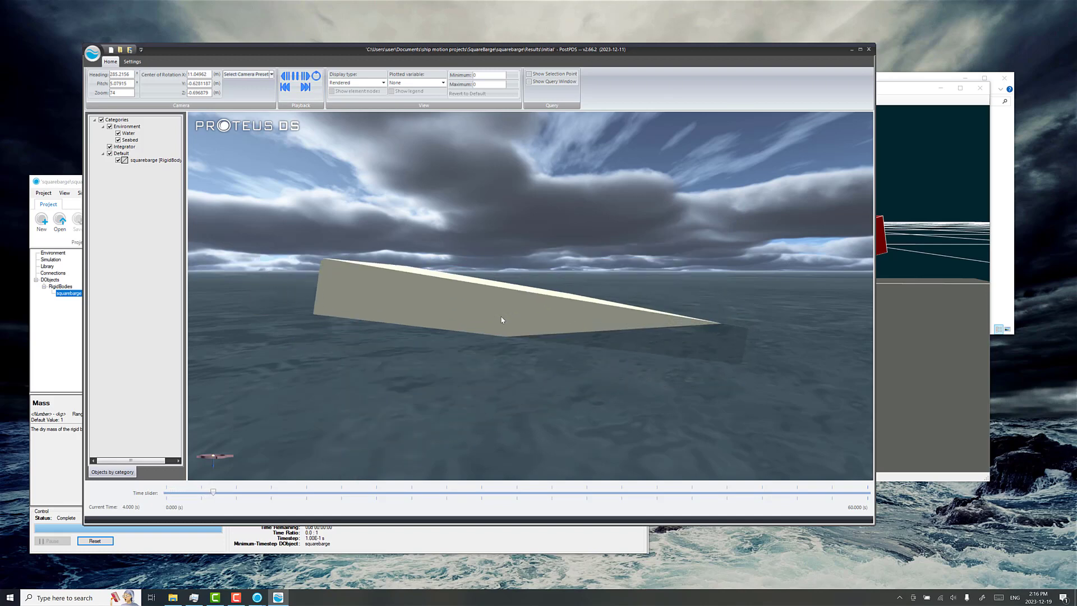
pyautogui.scroll(-2, 499, 320)
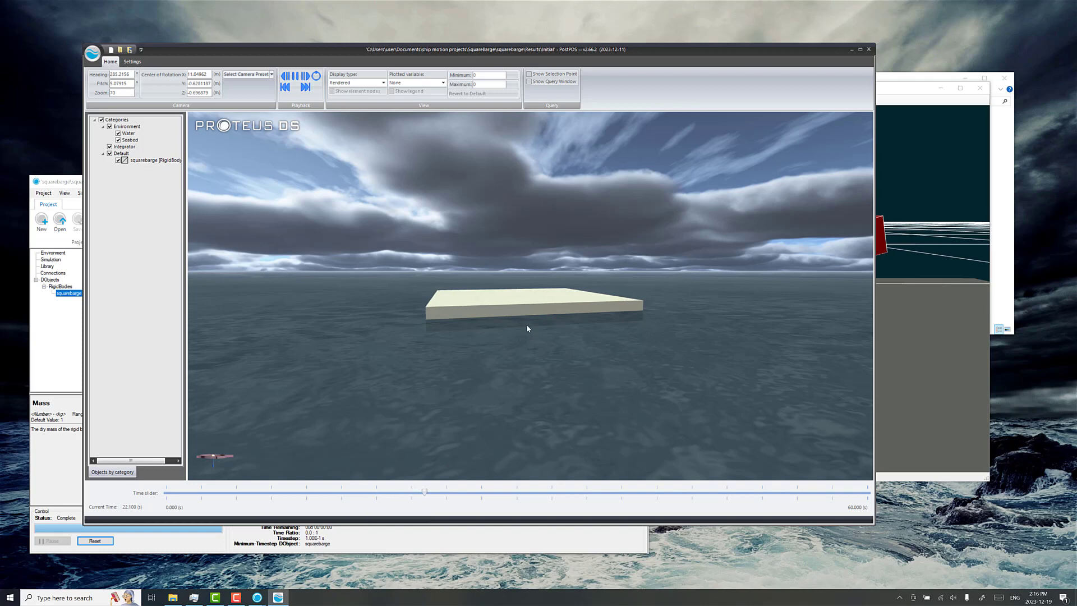
# Step: Plot the squarebarge's pitch orientation against time, examine the curve, and close the plot
pyautogui.rightClick(149, 161)
pyautogui.moveTo(175, 286)
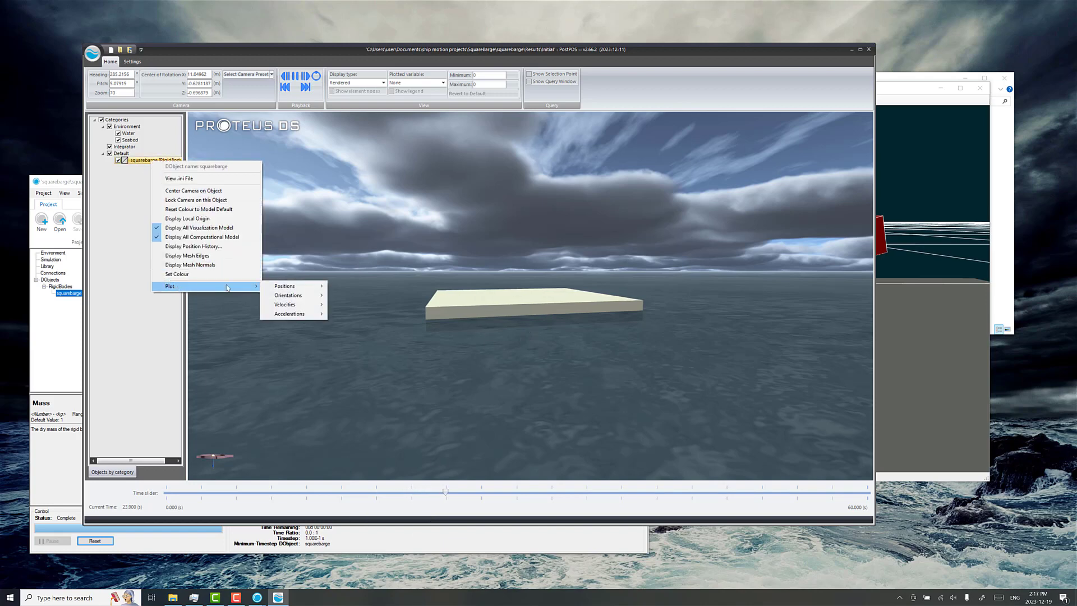
pyautogui.moveTo(282, 291)
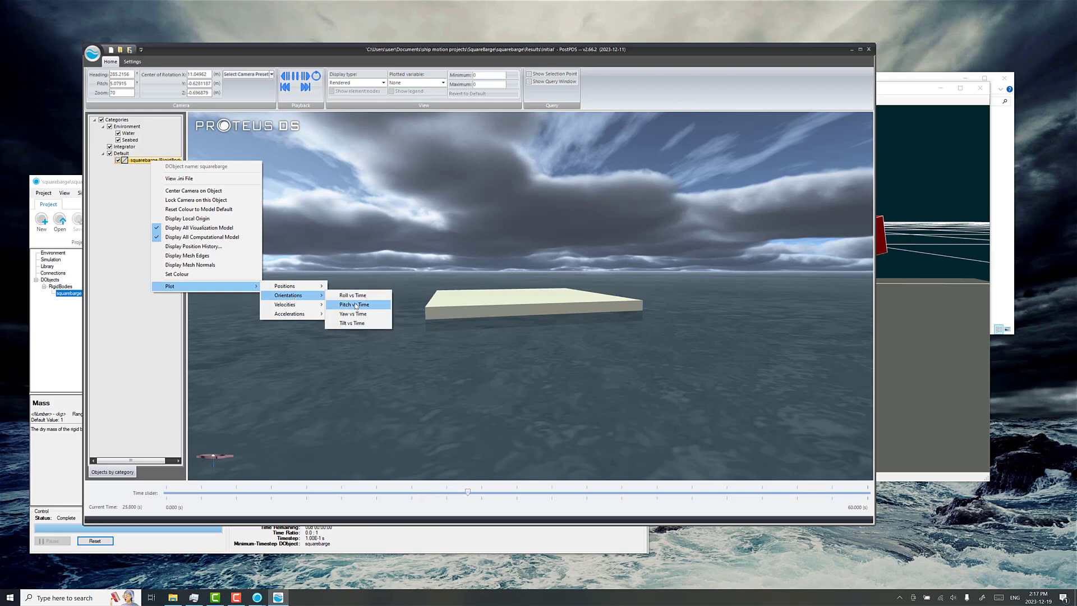
pyautogui.click(354, 305)
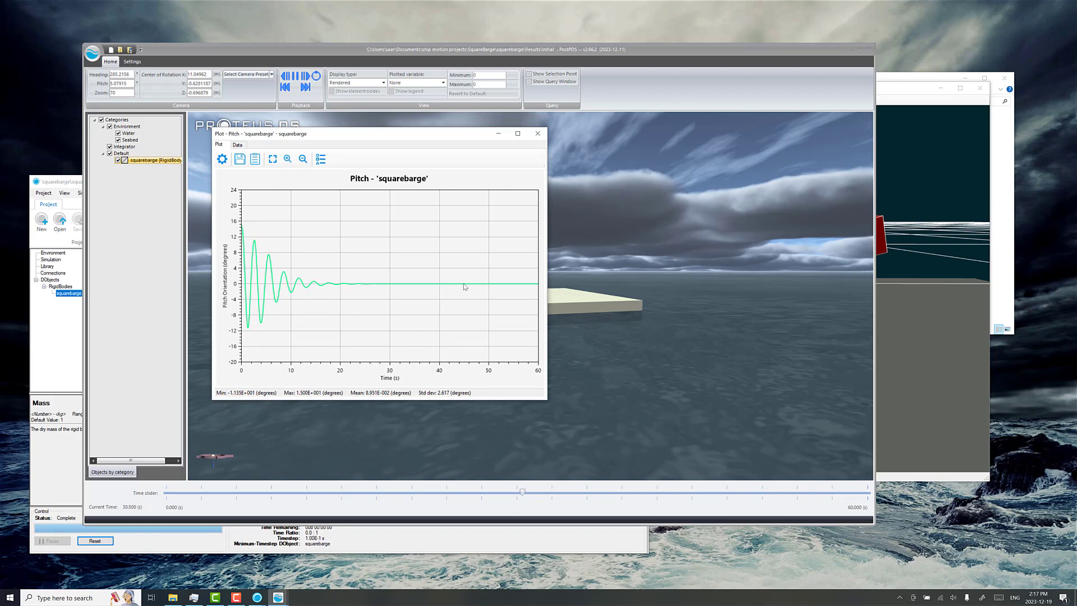
pyautogui.click(537, 134)
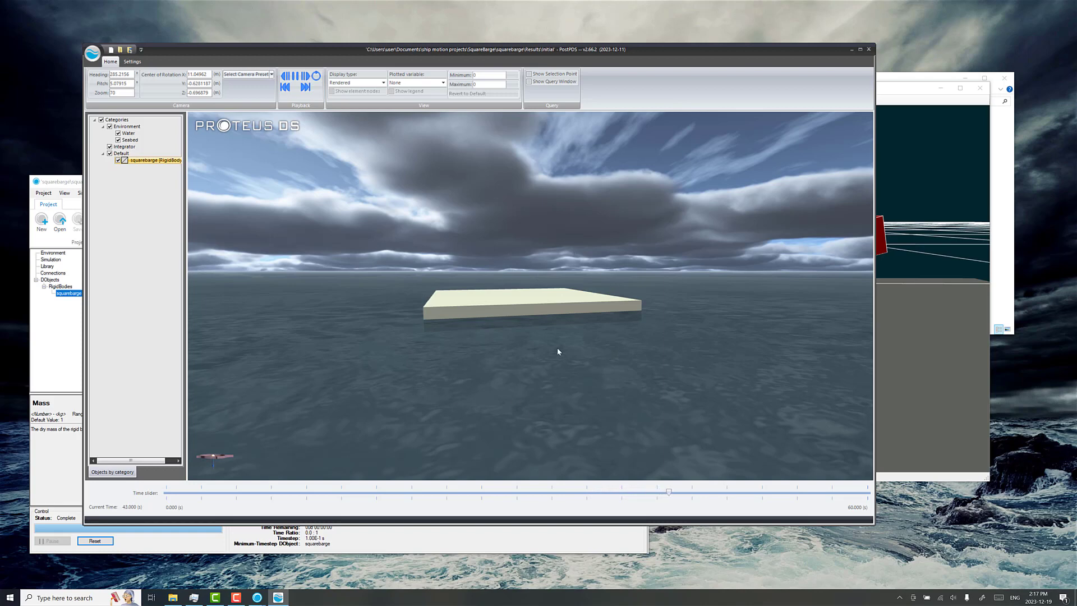
pyautogui.scroll(1, 557, 318)
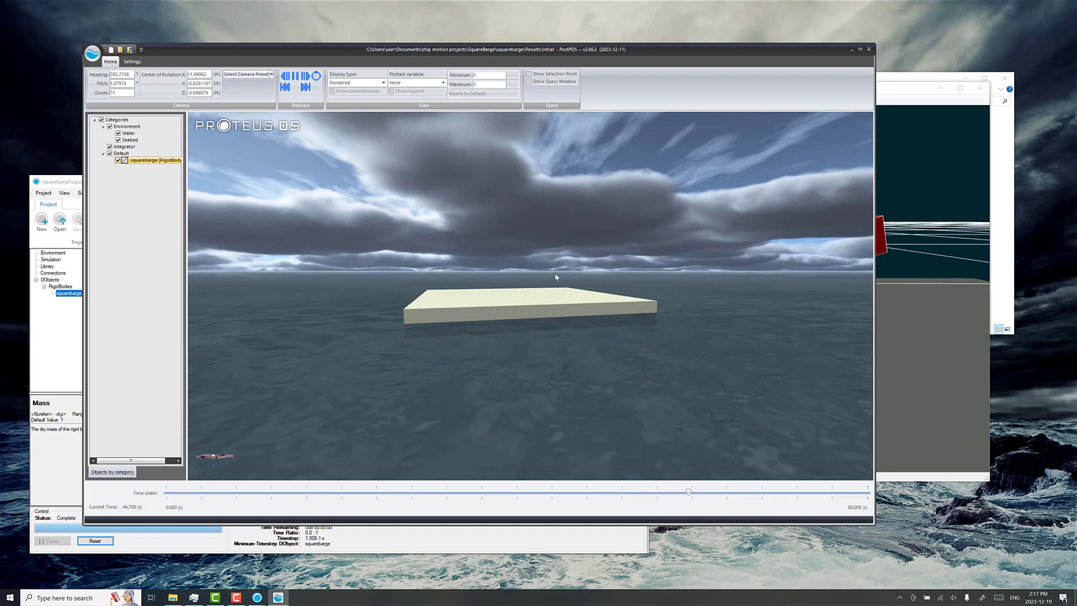